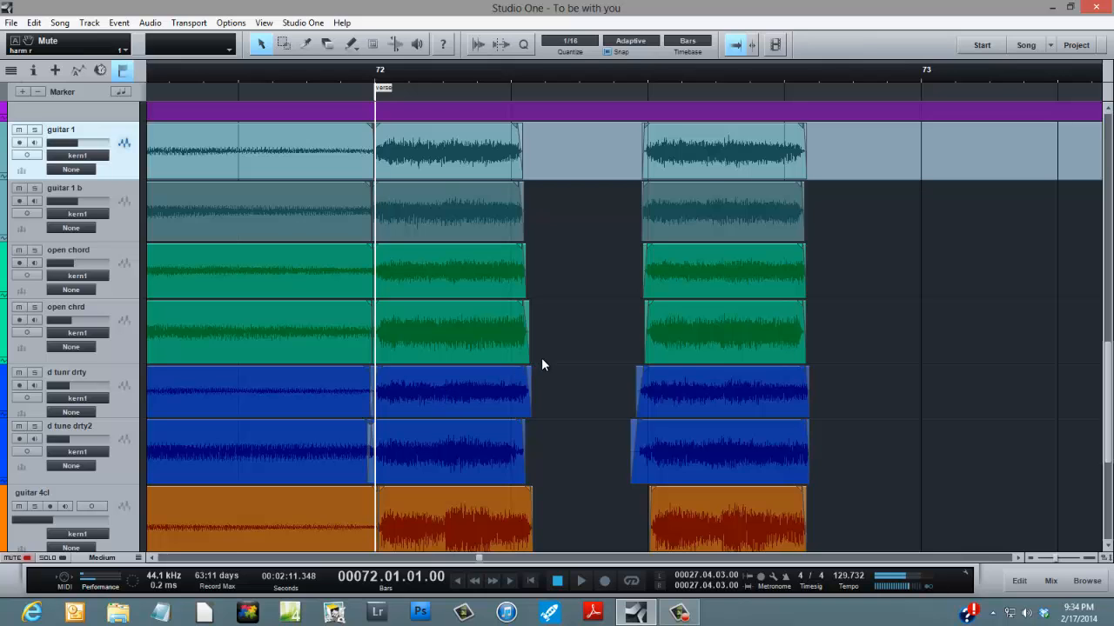
Examine the stacked guitar tracks around the verse marker at bar 72, from guitar 1 down to guitar 4b
scroll(964, 252, "down", 4)
scroll(991, 301, "up", 7)
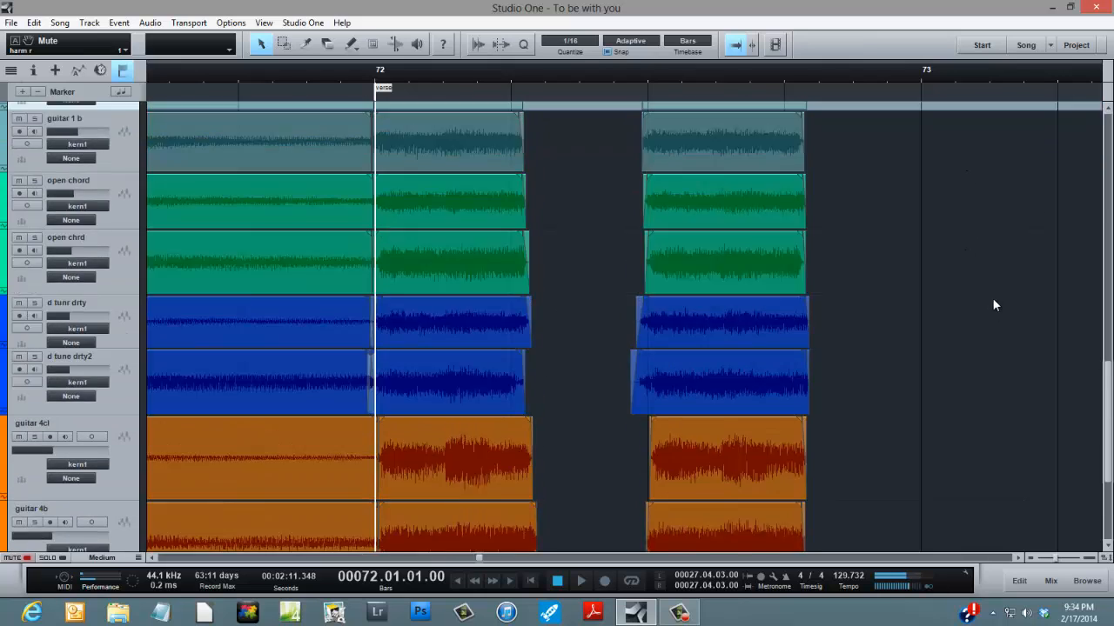
scroll(991, 303, "down", 2)
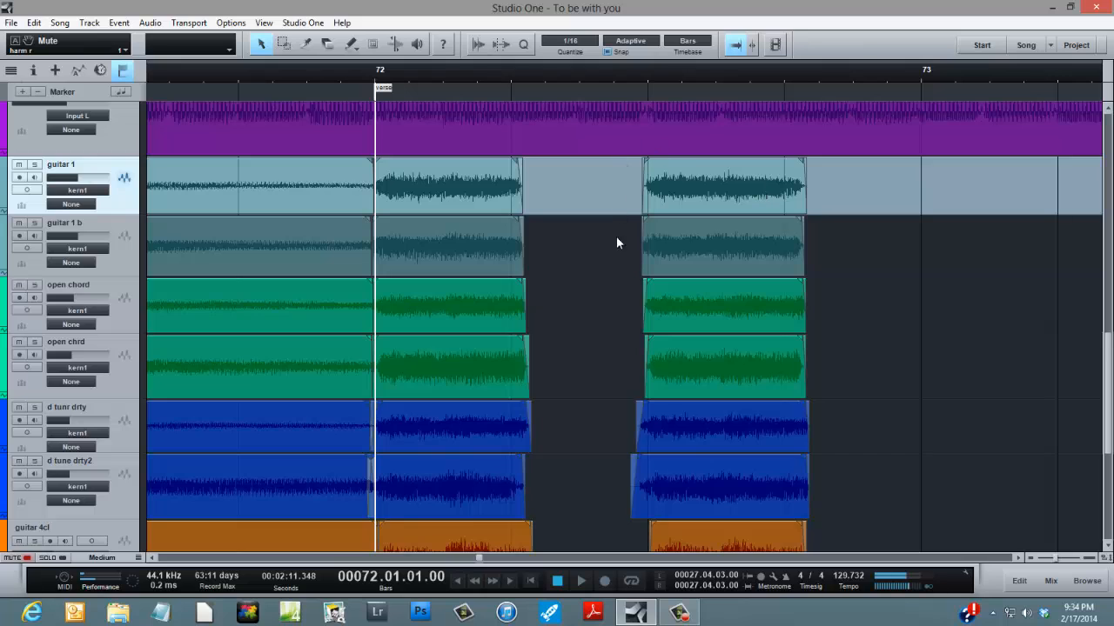
left_click(150, 558)
left_click(150, 558)
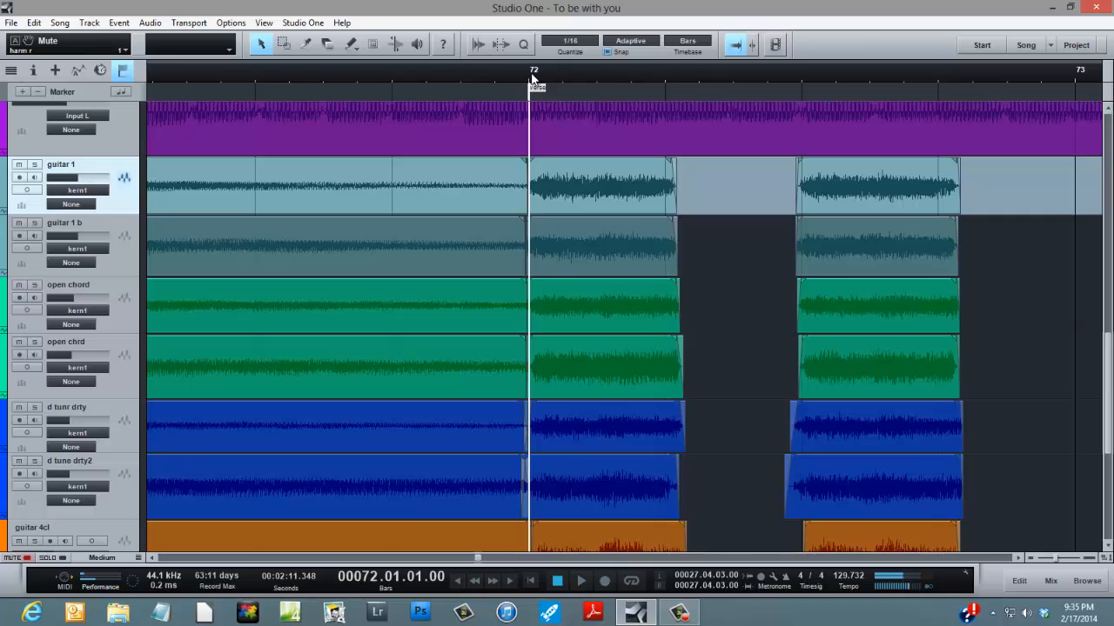
scroll(765, 248, "down", 5)
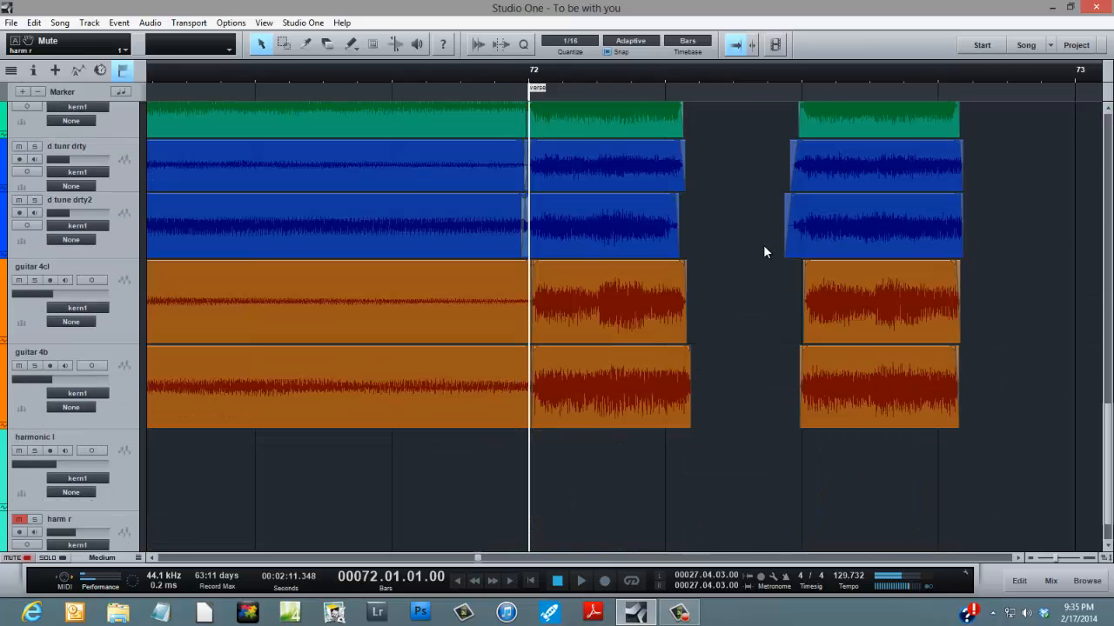
scroll(751, 253, "up", 5)
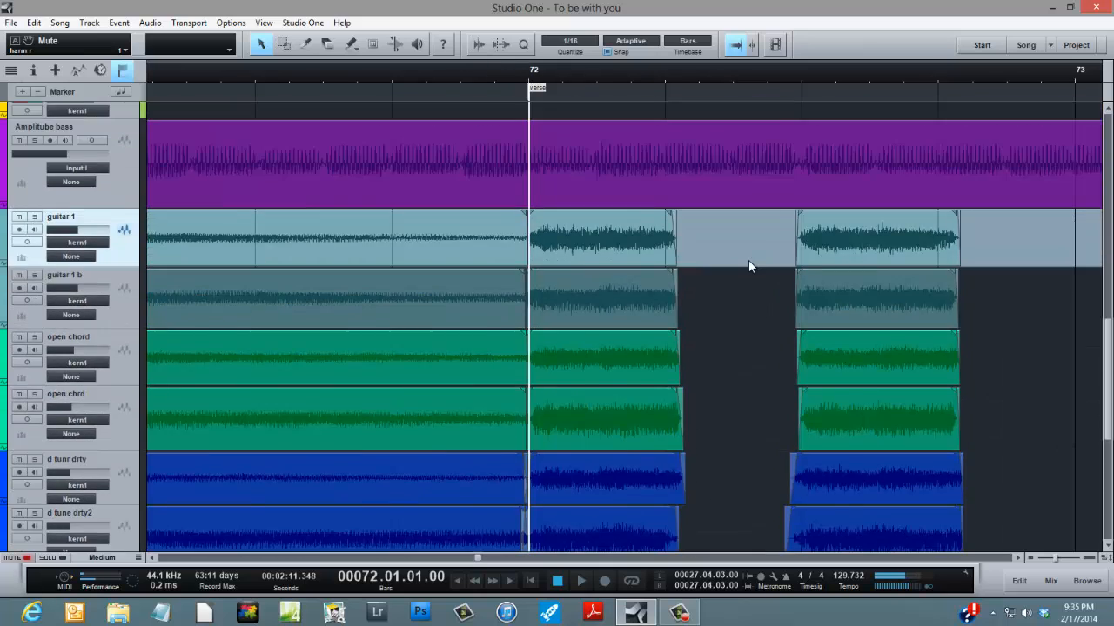
scroll(748, 261, "down", 2)
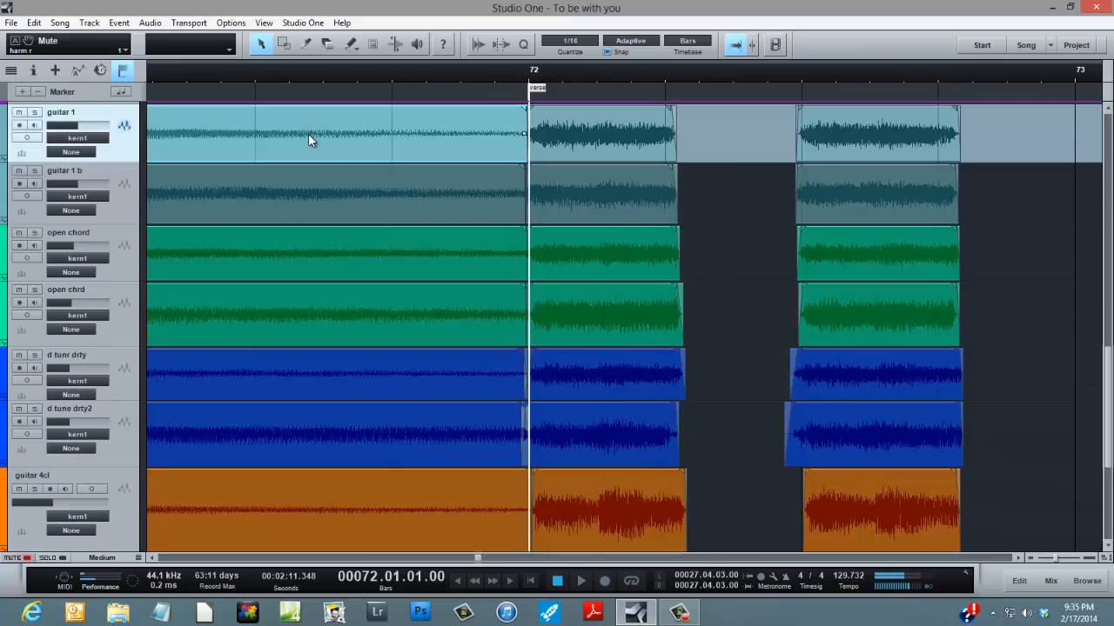
Step through the layered guitar tracks one at a time, from guitar 1 b through the open chord and drop-tuned tracks to guitar 4b
left_click(305, 184)
left_click(122, 237)
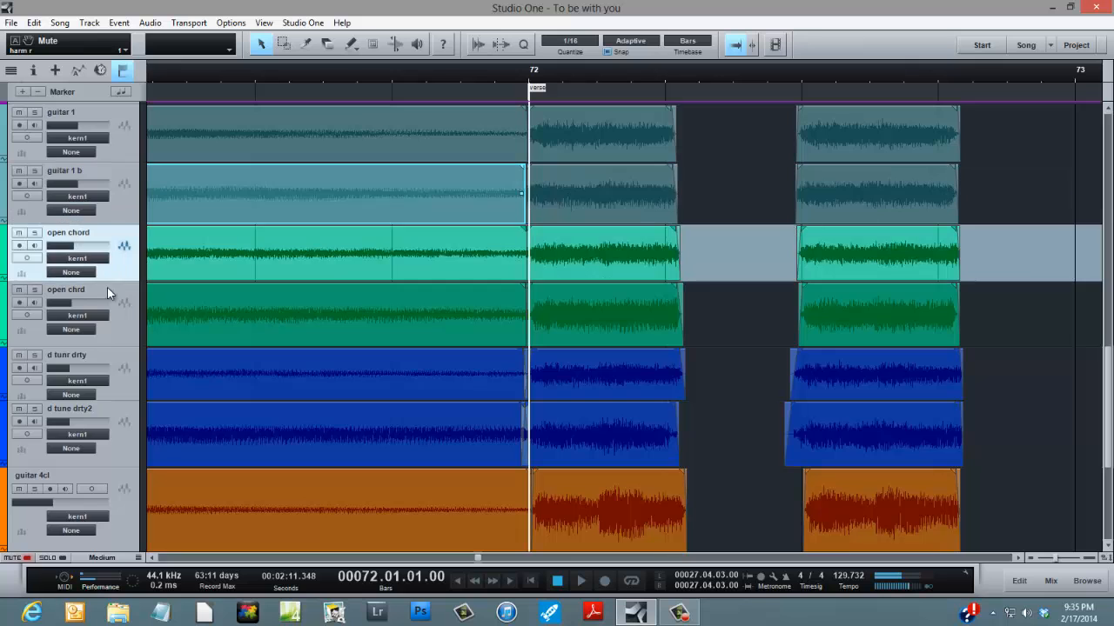
left_click(107, 291)
left_click(106, 361)
left_click(103, 413)
left_click(105, 481)
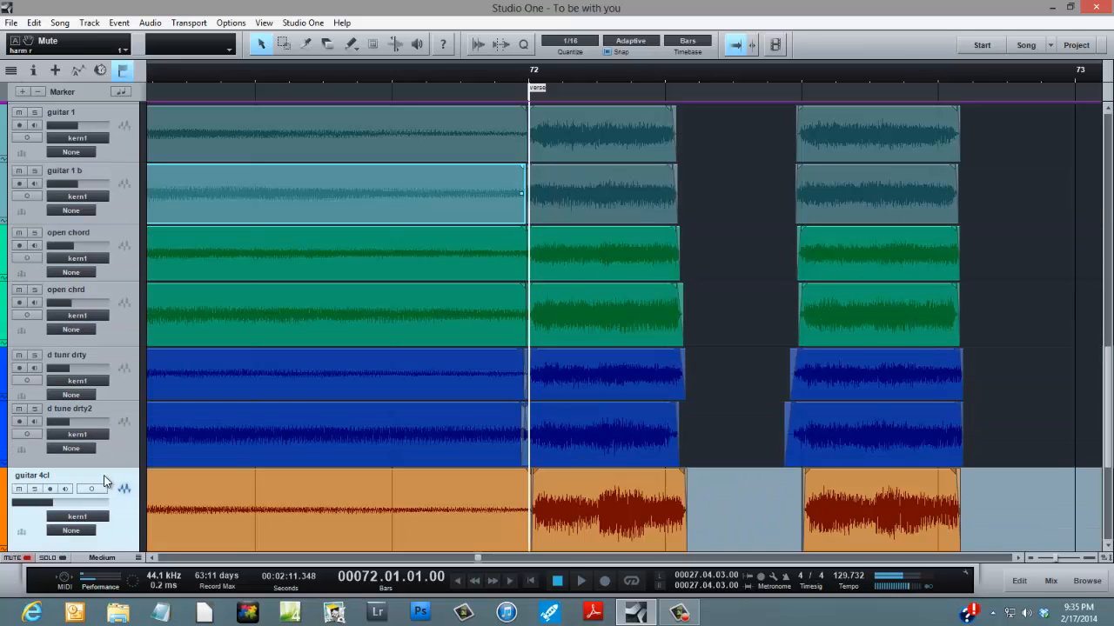
scroll(277, 400, "down", 3)
left_click(90, 415)
scroll(377, 397, "up", 7)
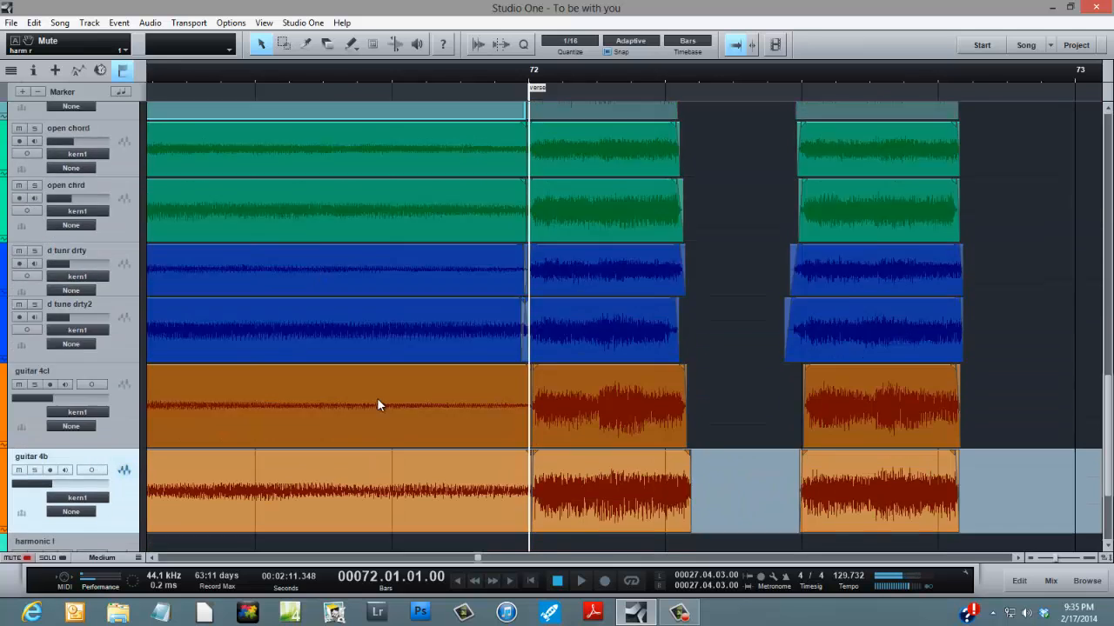
Compare the silent gaps between the trimmed chord events after bar 72 across all guitar tracks
scroll(728, 459, "down", 6)
scroll(731, 461, "up", 3)
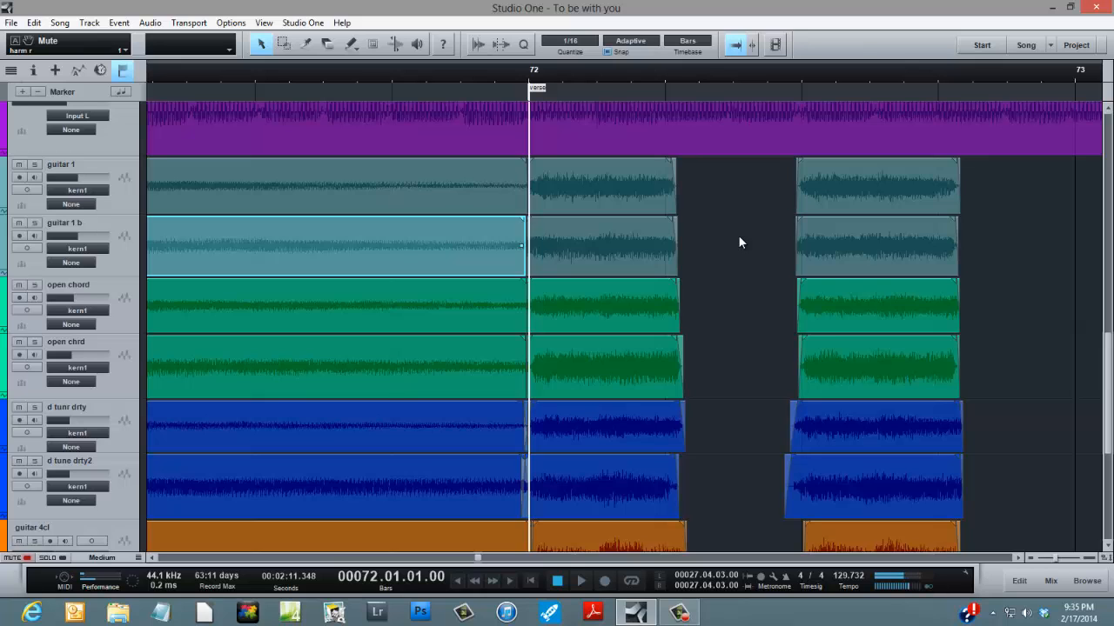
scroll(739, 240, "down", 5)
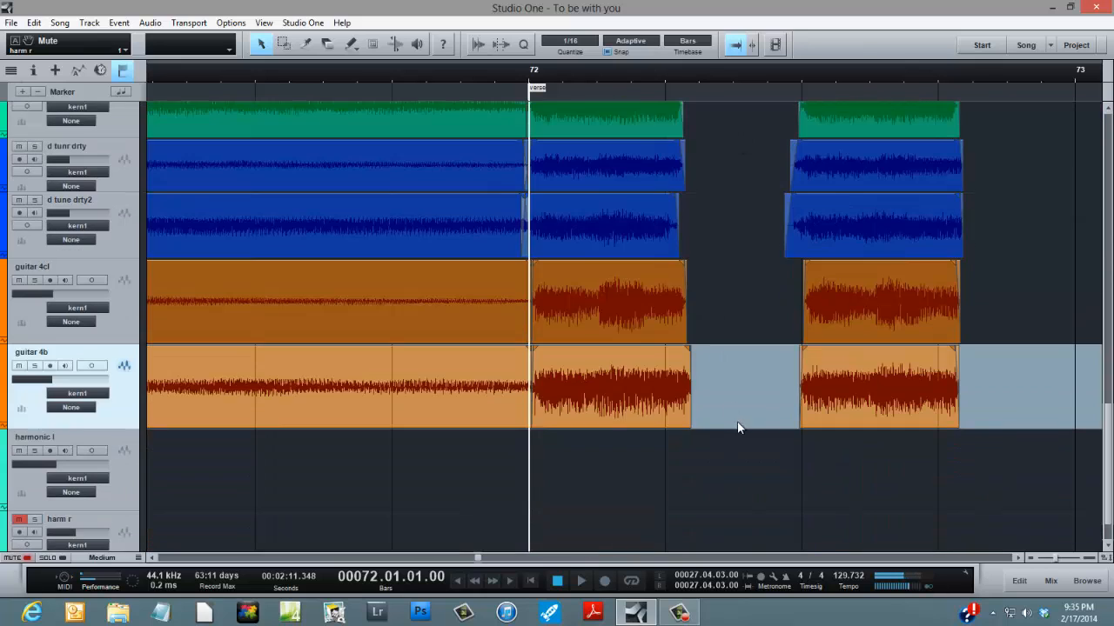
scroll(740, 404, "up", 5)
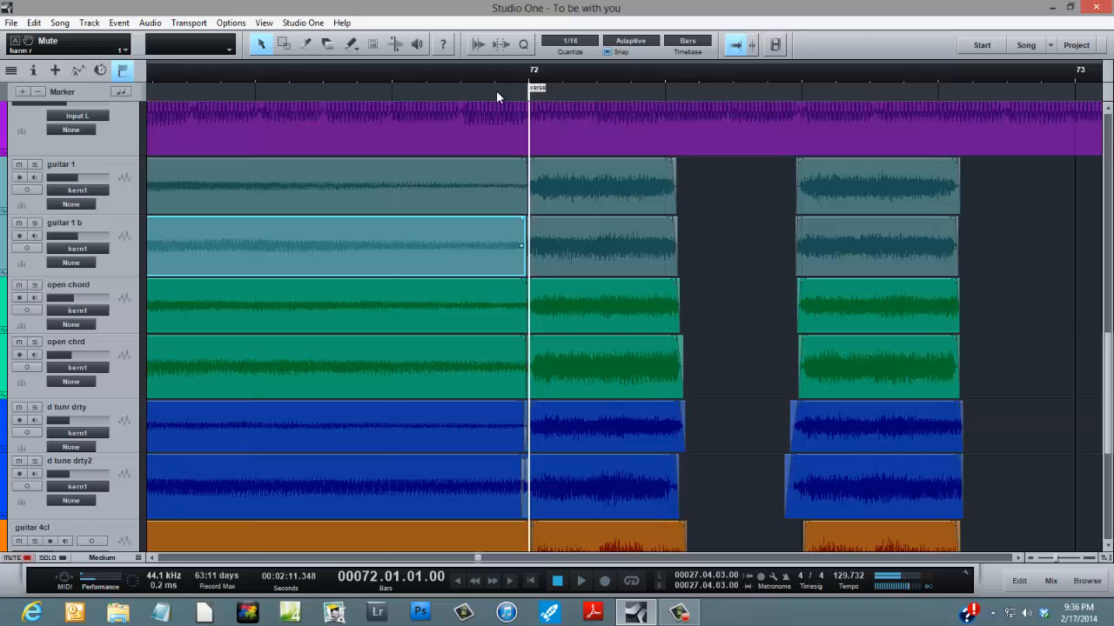
scroll(736, 404, "down", 4)
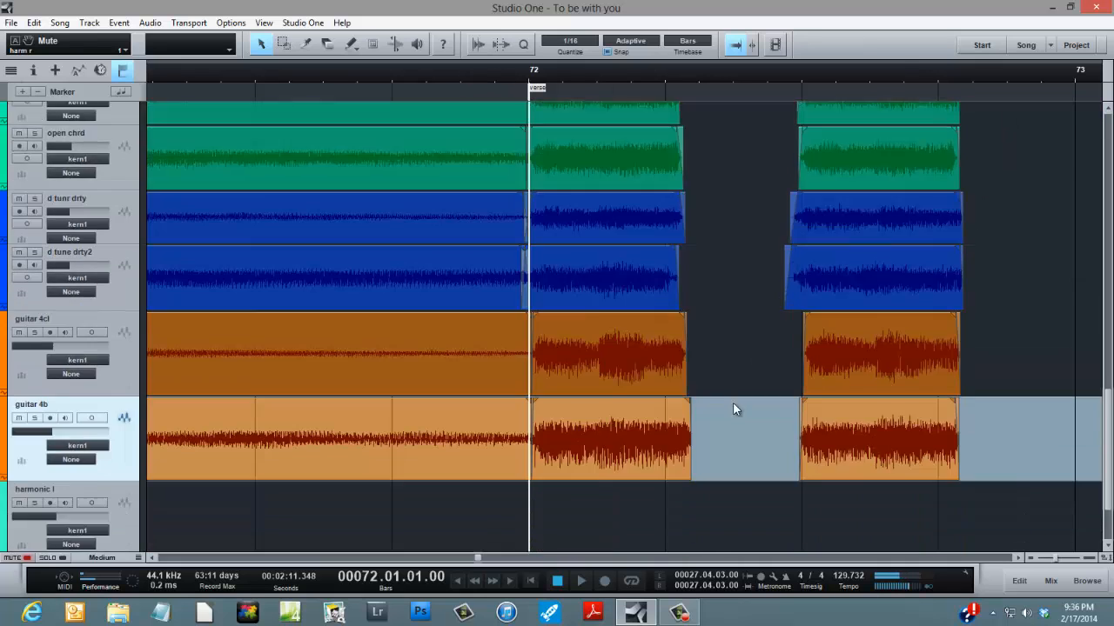
scroll(733, 402, "up", 3)
scroll(735, 396, "up", 1)
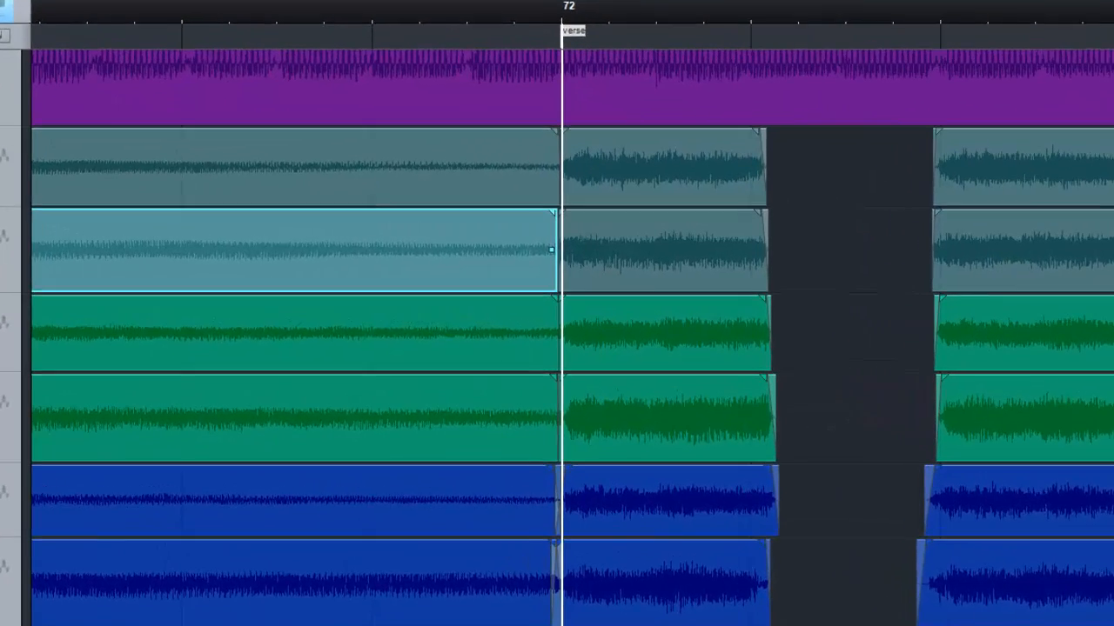
Enlarge the track heights of guitar 1 b and guitar 1 so their waveforms show in more detail
left_click(47, 155)
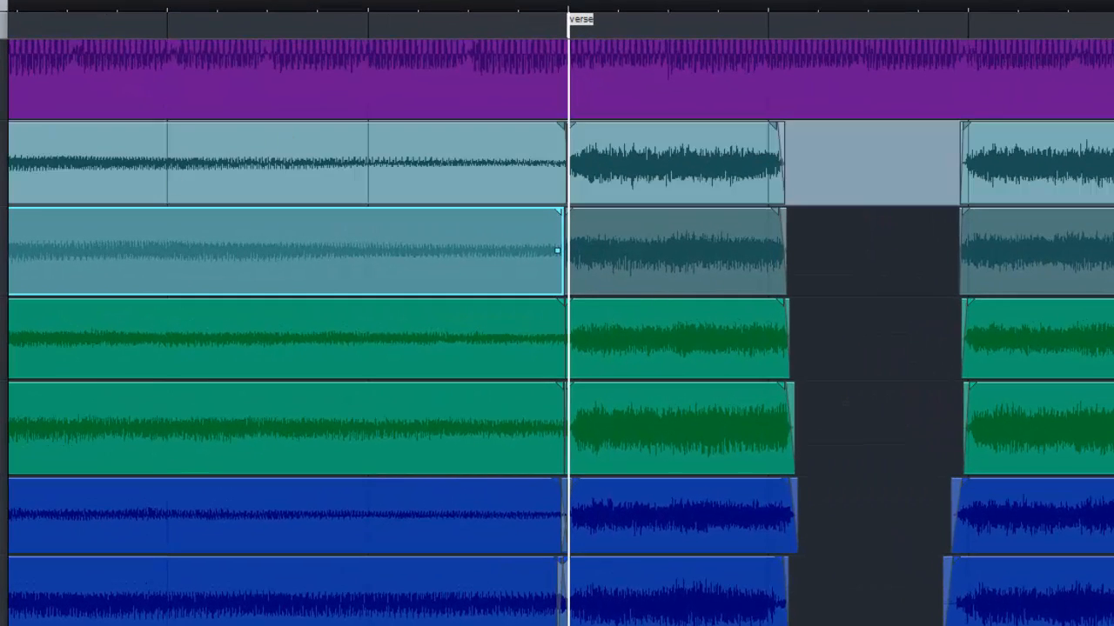
left_click(22, 257)
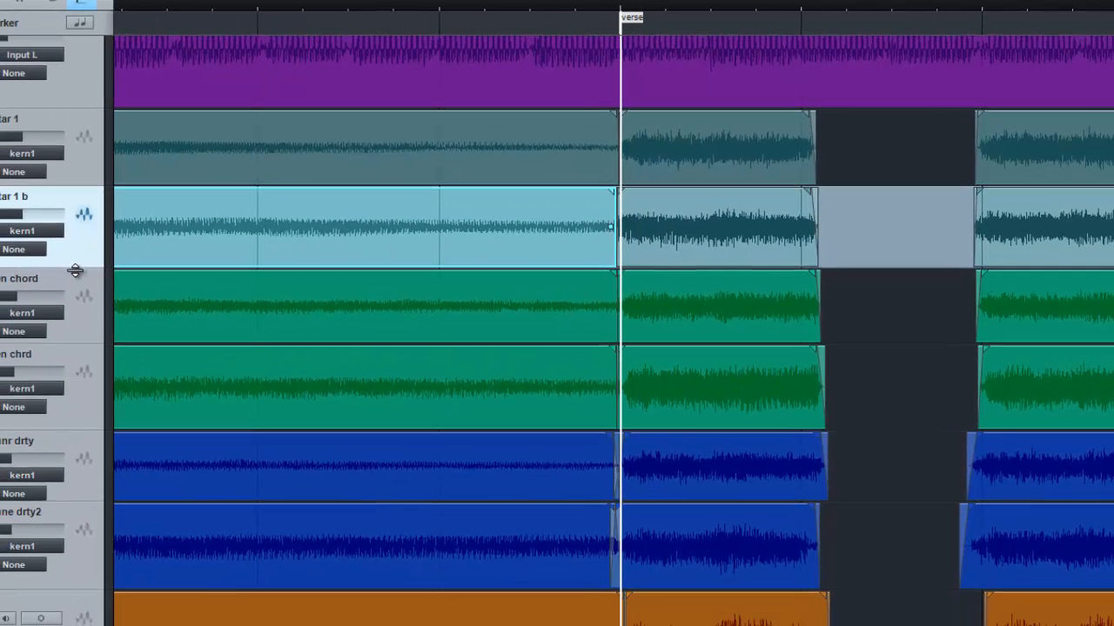
left_click_drag(75, 267, 80, 372)
left_click(71, 179)
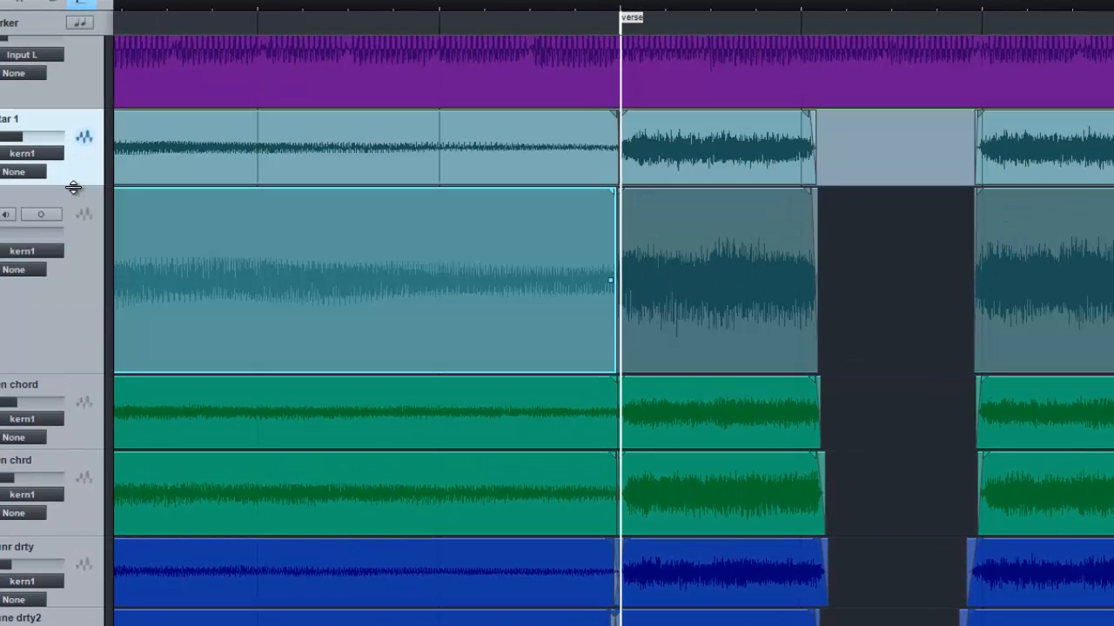
left_click_drag(72, 187, 83, 344)
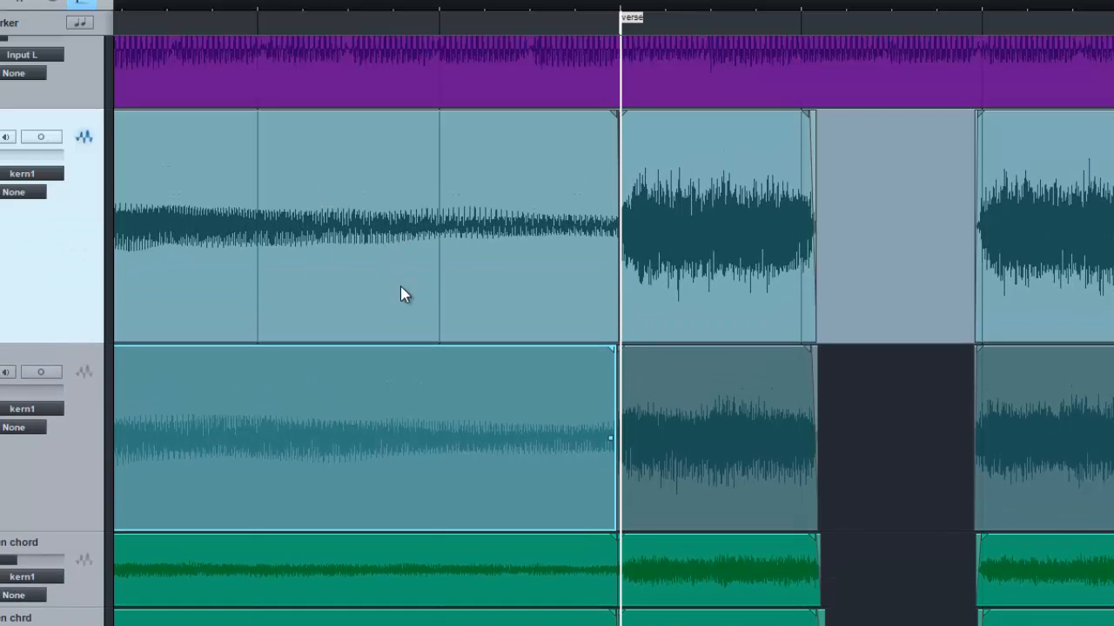
Check how the chord starts and endings line up on the remaining guitar tracks against the two enlarged ones
scroll(405, 294, "down", 4)
scroll(665, 277, "down", 3)
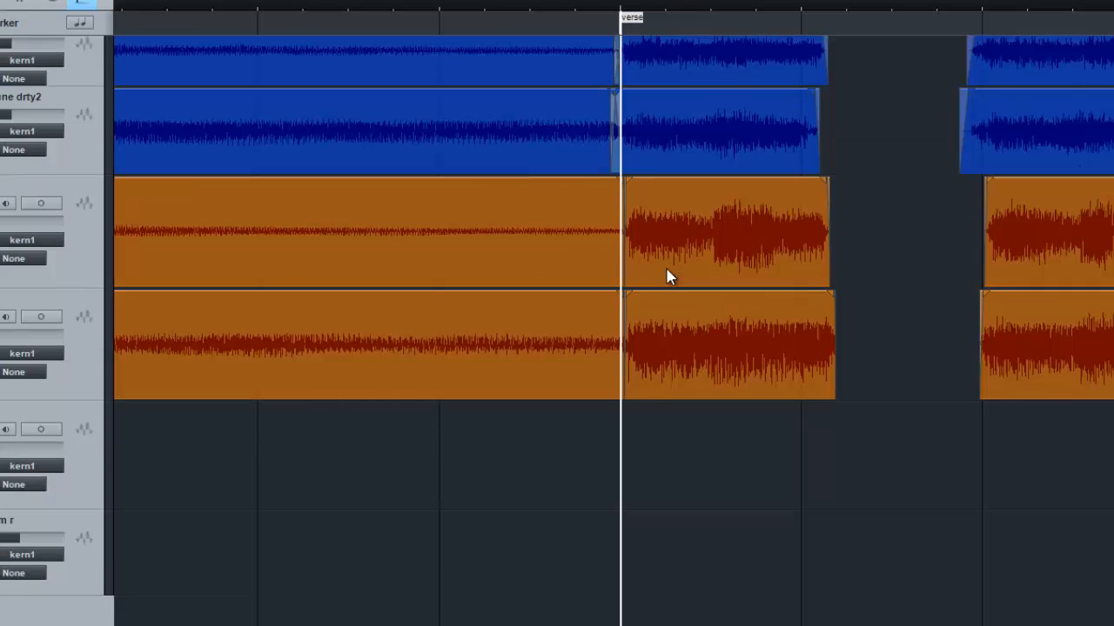
scroll(666, 291, "up", 4)
scroll(665, 301, "up", 2)
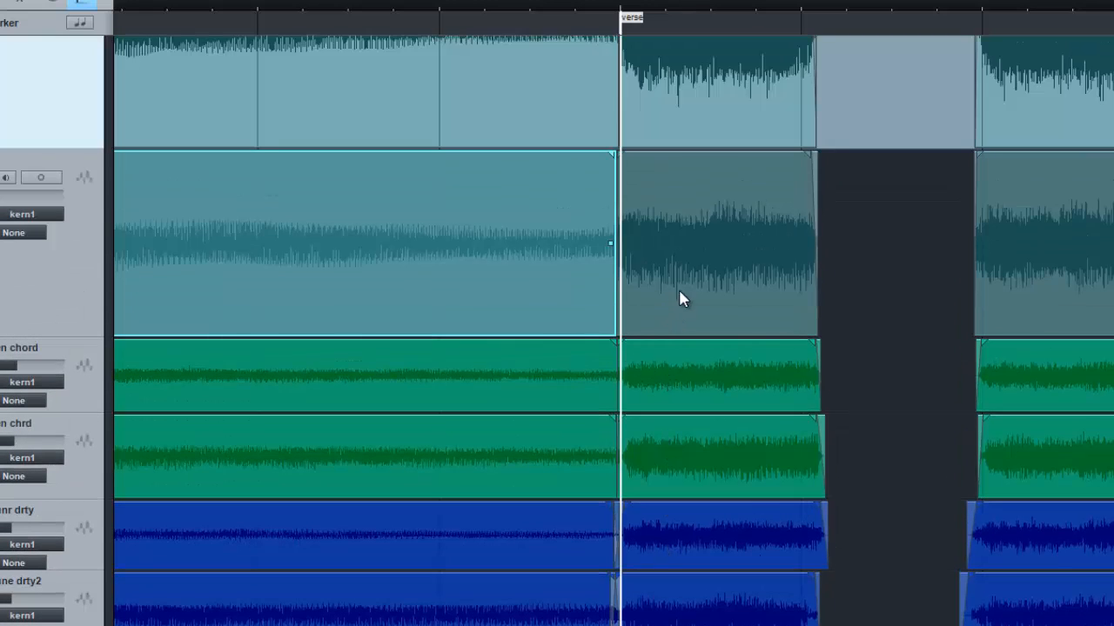
scroll(774, 396, "down", 3)
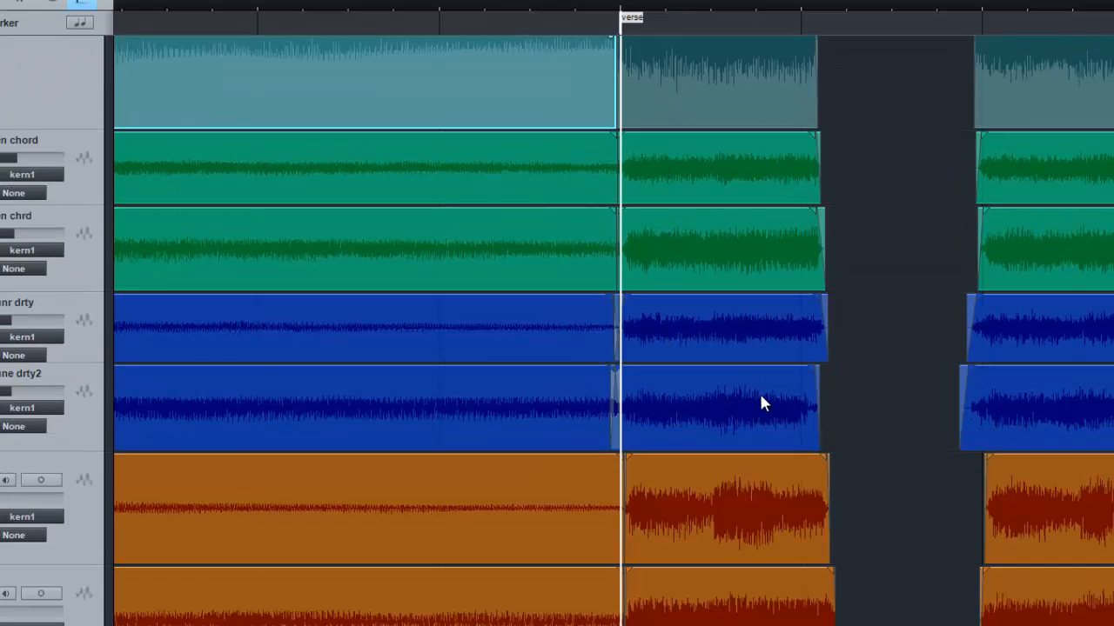
scroll(750, 442, "up", 4)
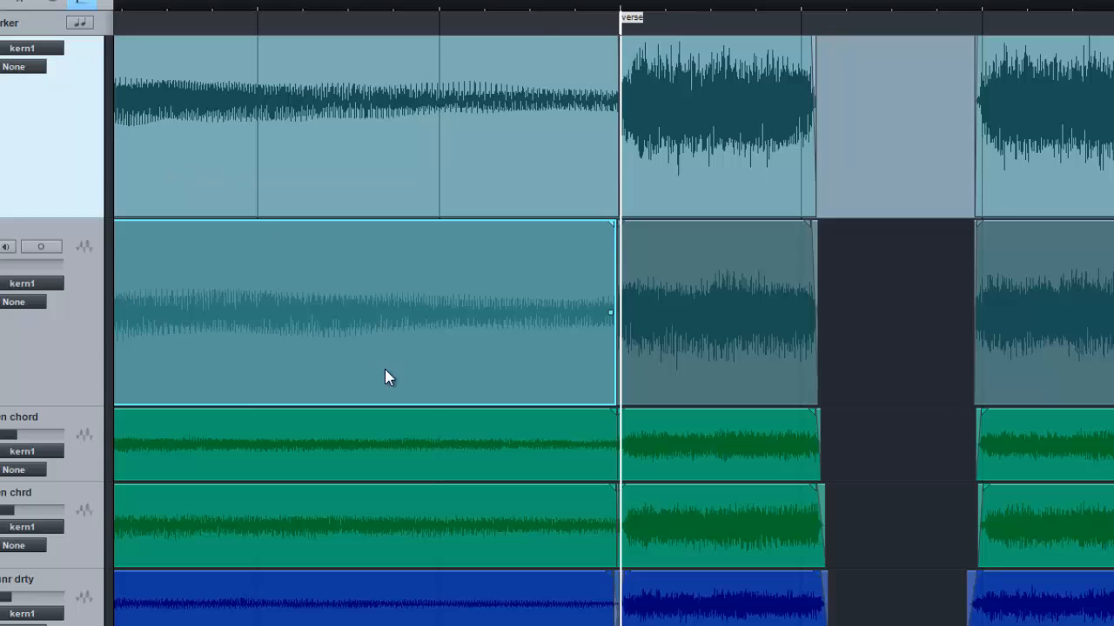
scroll(385, 374, "up", 2)
Step through guitar 1 b, open chord and open chrd, then return to the guitar 1 track and select it
left_click(54, 475)
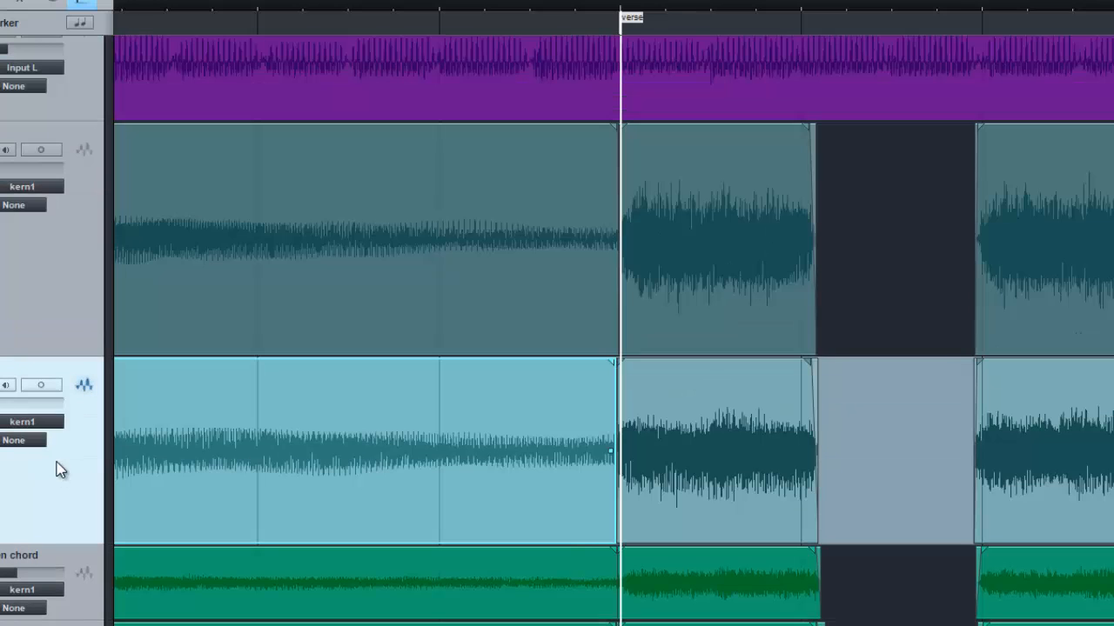
scroll(352, 270, "down", 4)
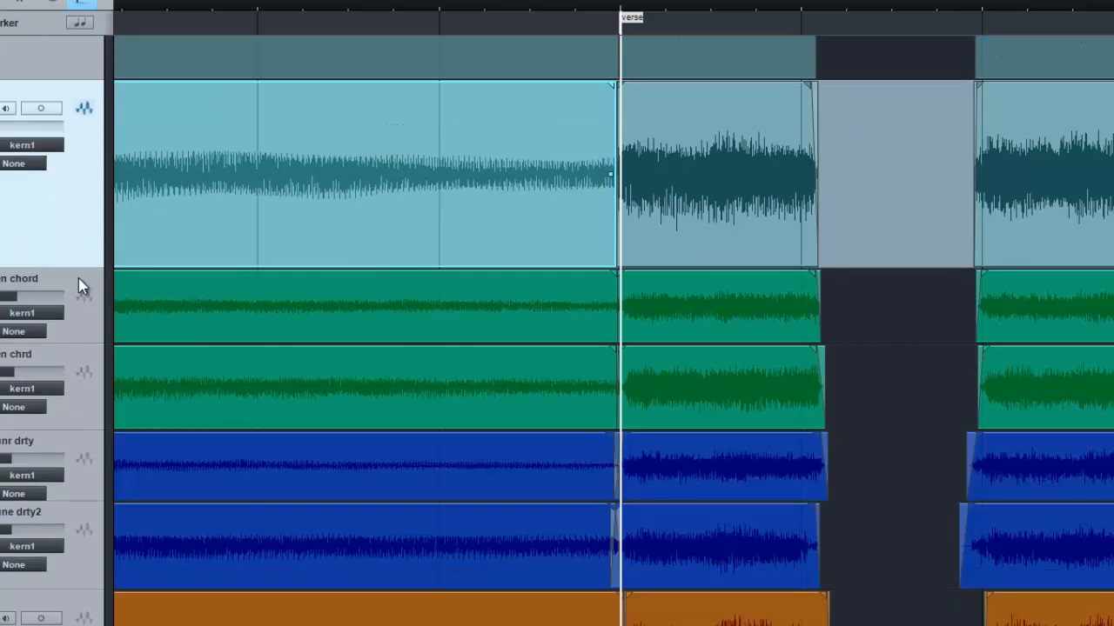
left_click(75, 287)
left_click(52, 352)
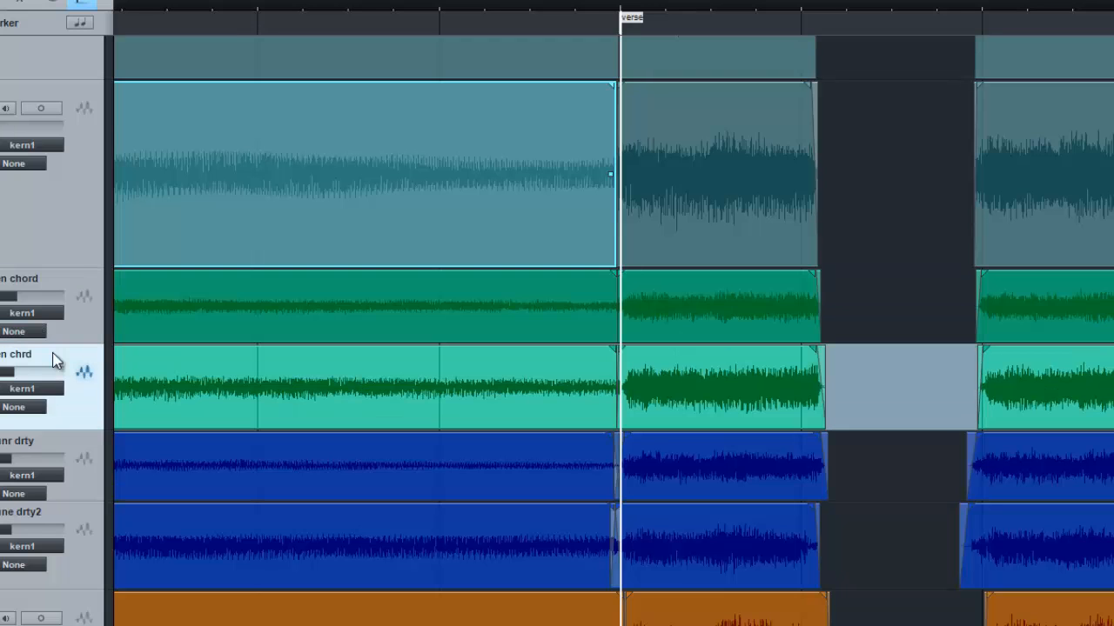
scroll(484, 260, "down", 5)
scroll(486, 379, "up", 11)
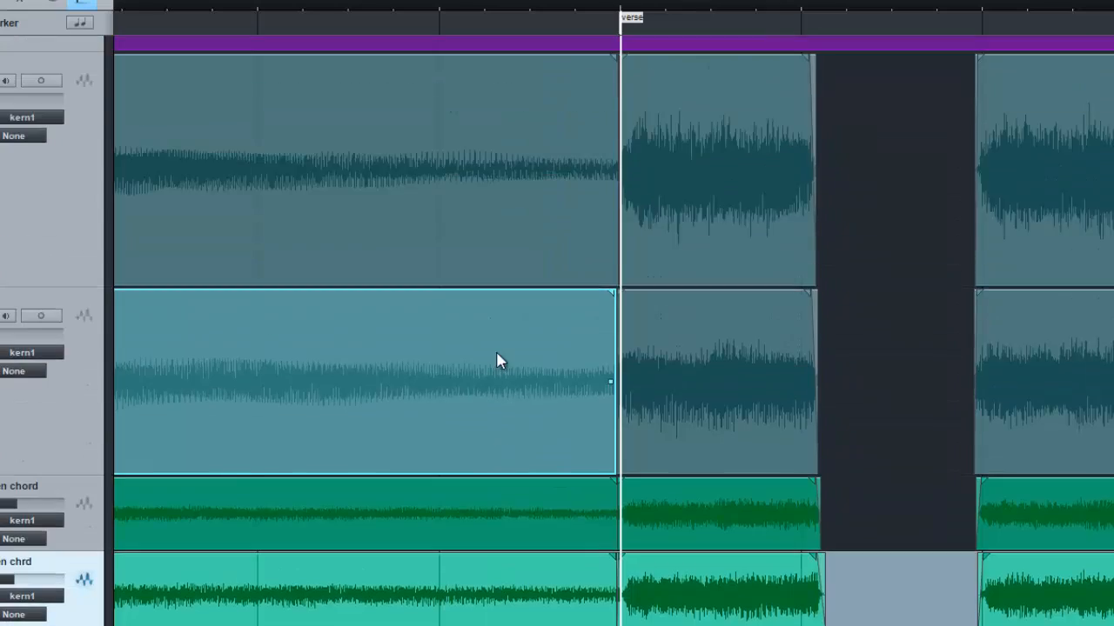
scroll(500, 331, "down", 2)
left_click(74, 280)
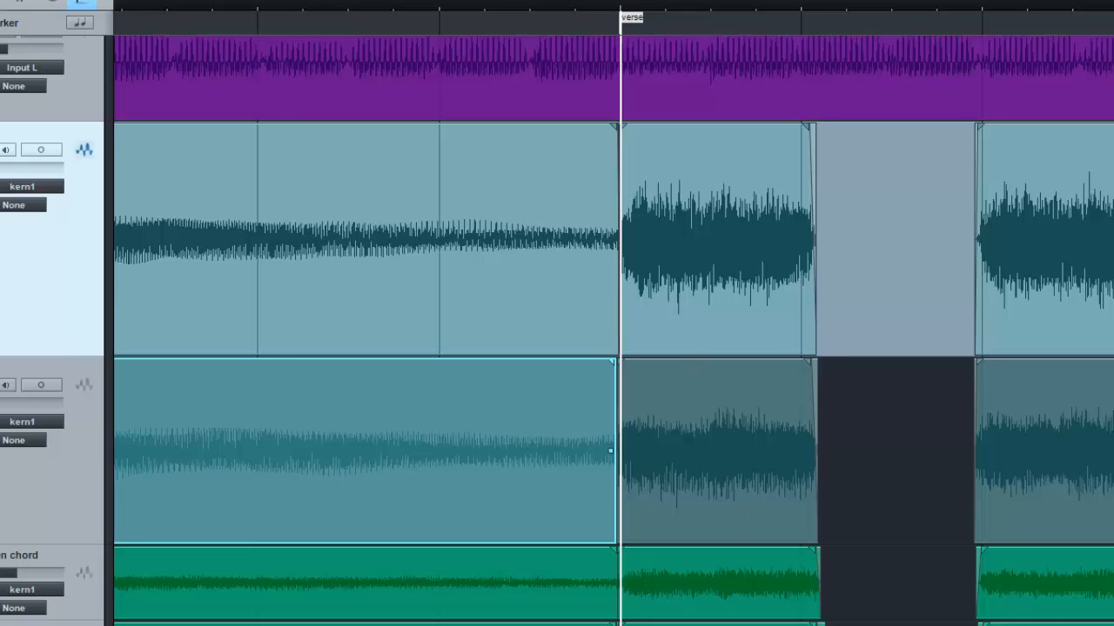
Zoom the timeline out around the verse marker and play back the verse from bar 72 to hear the chord stabs
key("w")
key("w")
key("w")
key("w")
key("w")
key("w")
key("w")
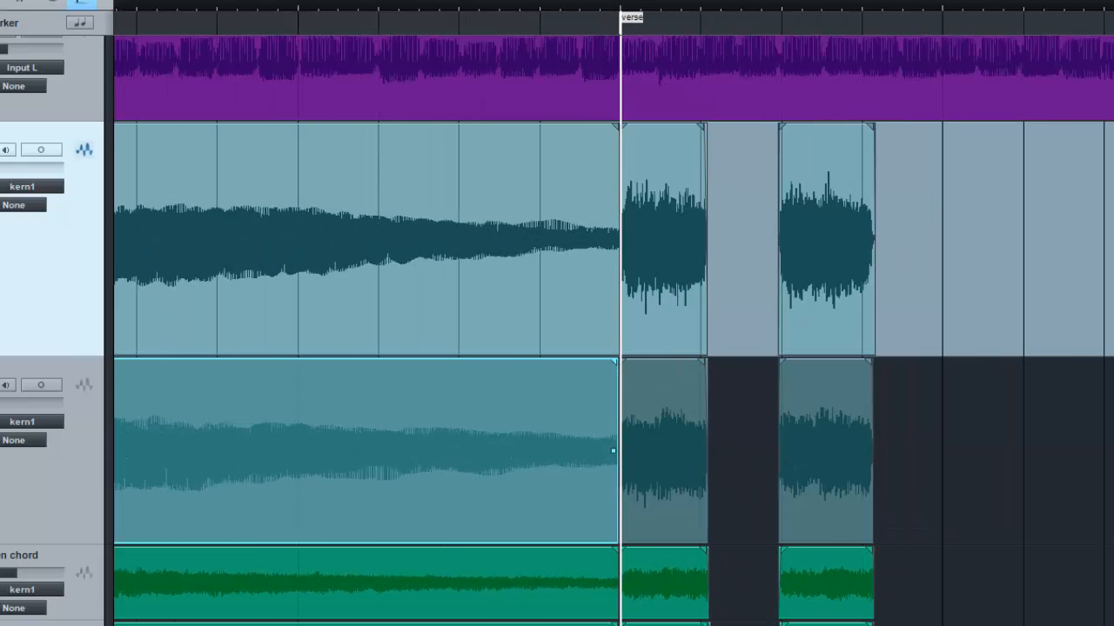
scroll(613, 331, "right", 4)
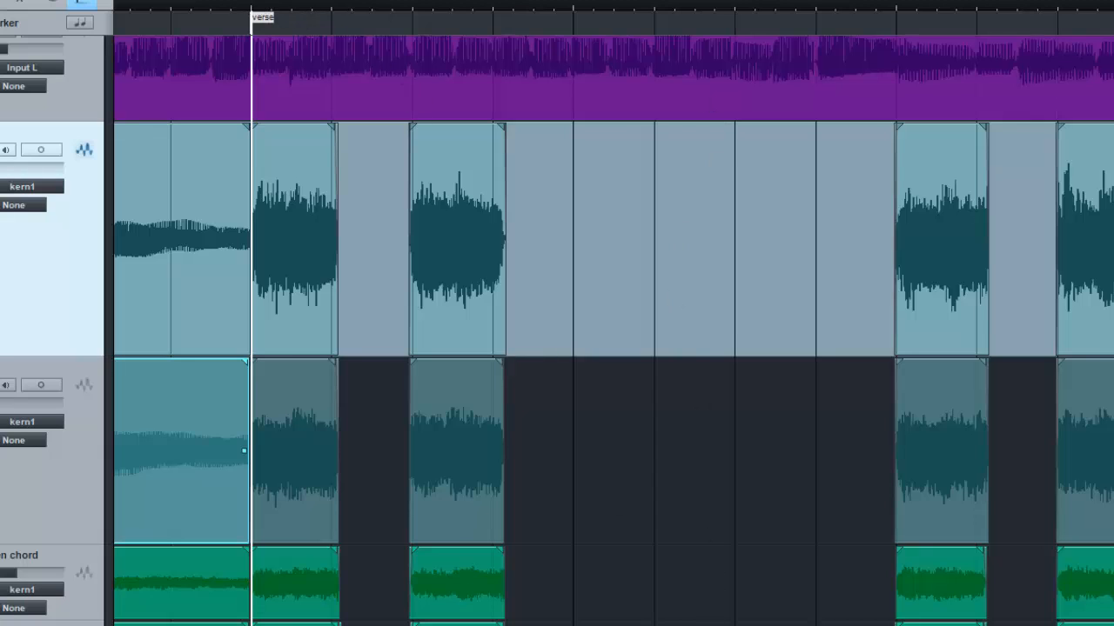
key("space")
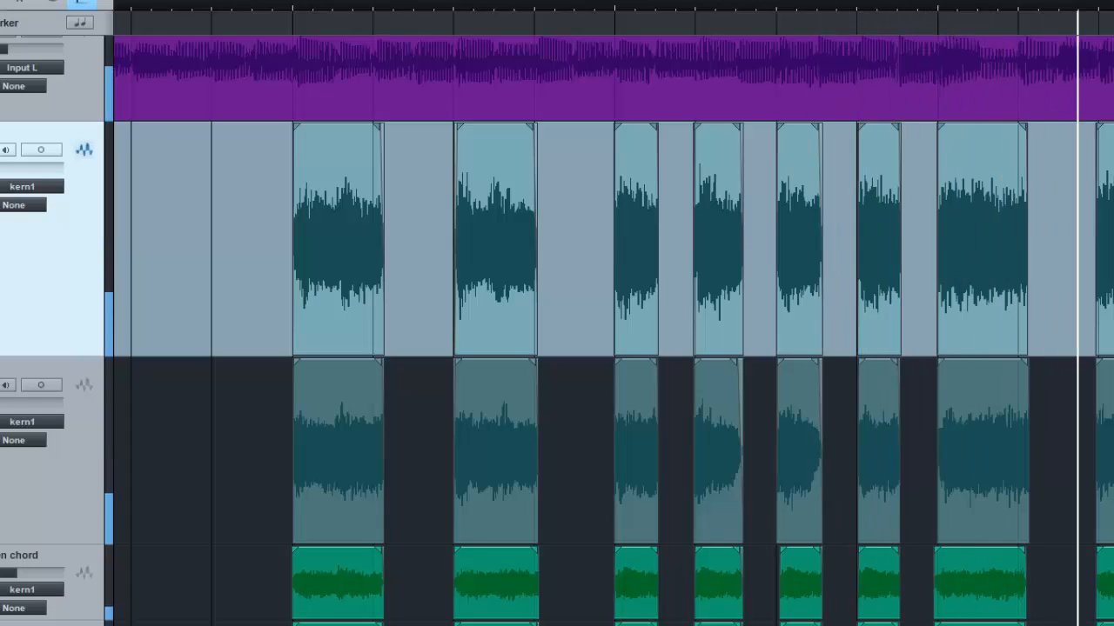
key("space")
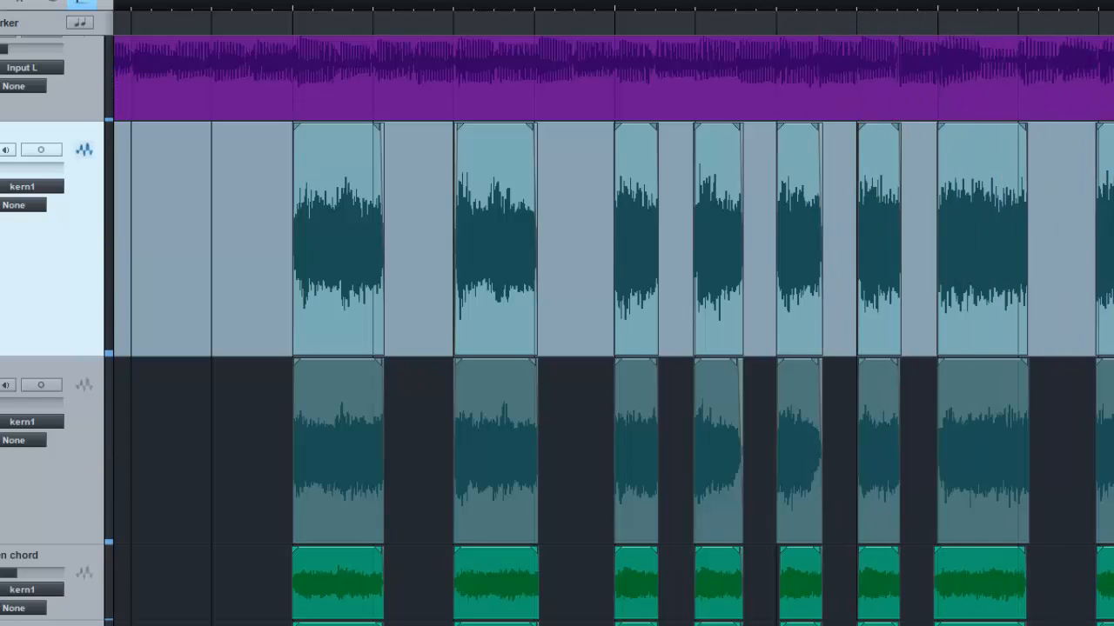
Place the playhead at the start of the second pair of guitar chord events after the verse marker
scroll(613, 330, "left", 10)
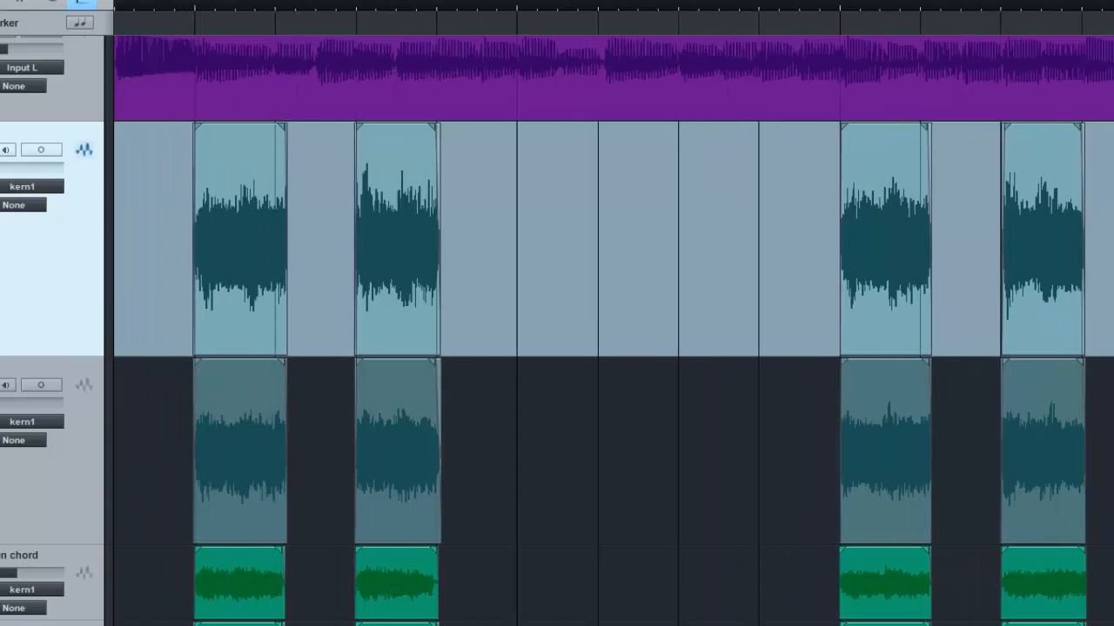
left_click(435, 21)
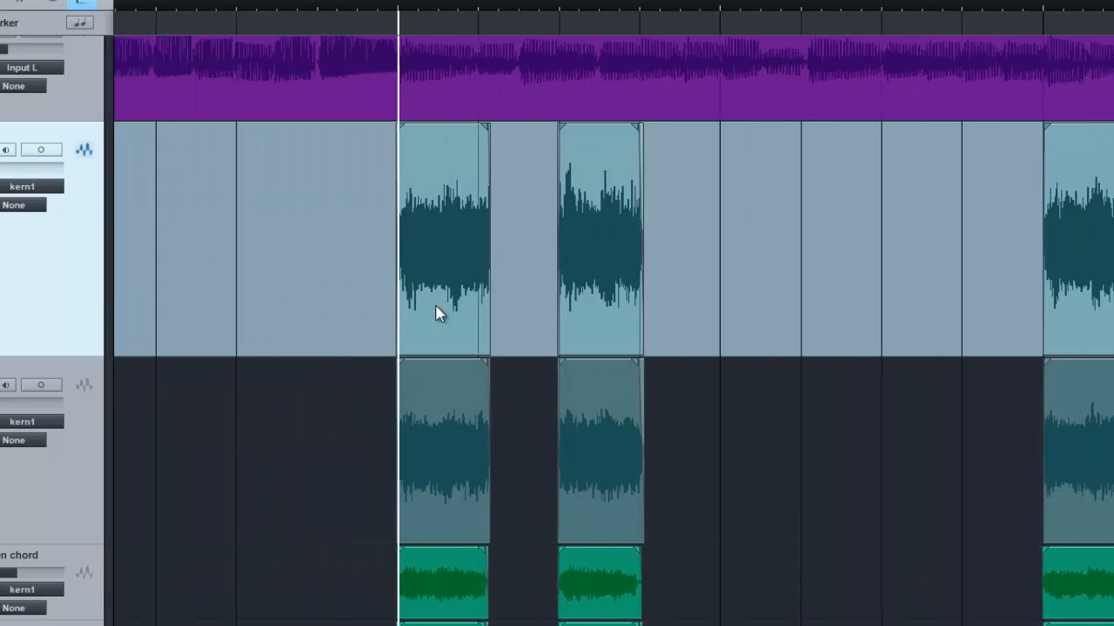
scroll(613, 331, "left", 2)
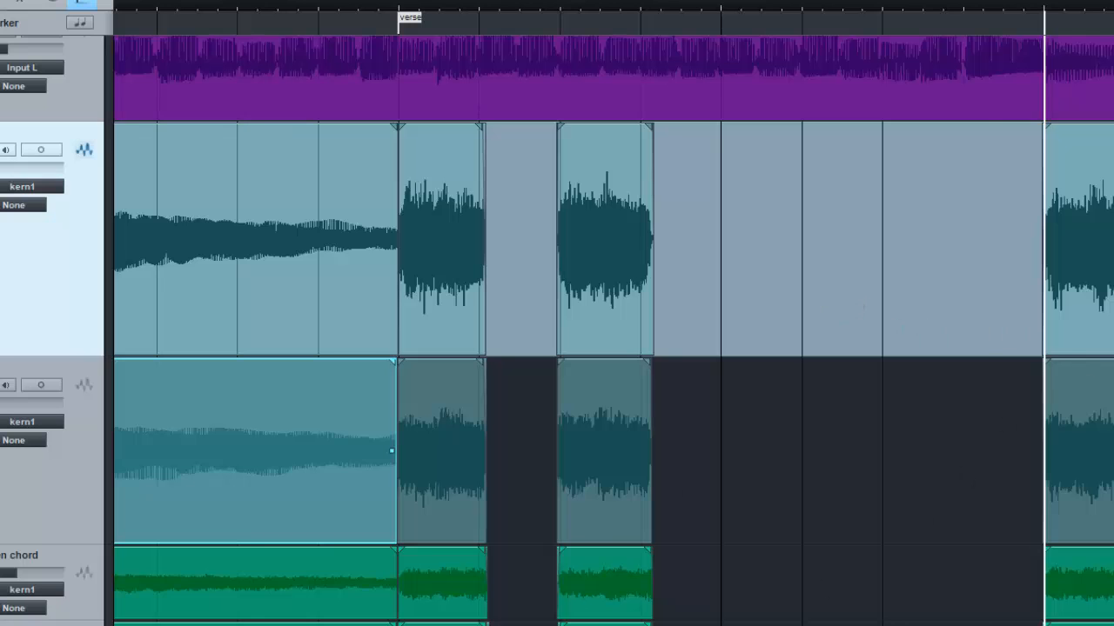
scroll(664, 287, "right", 5)
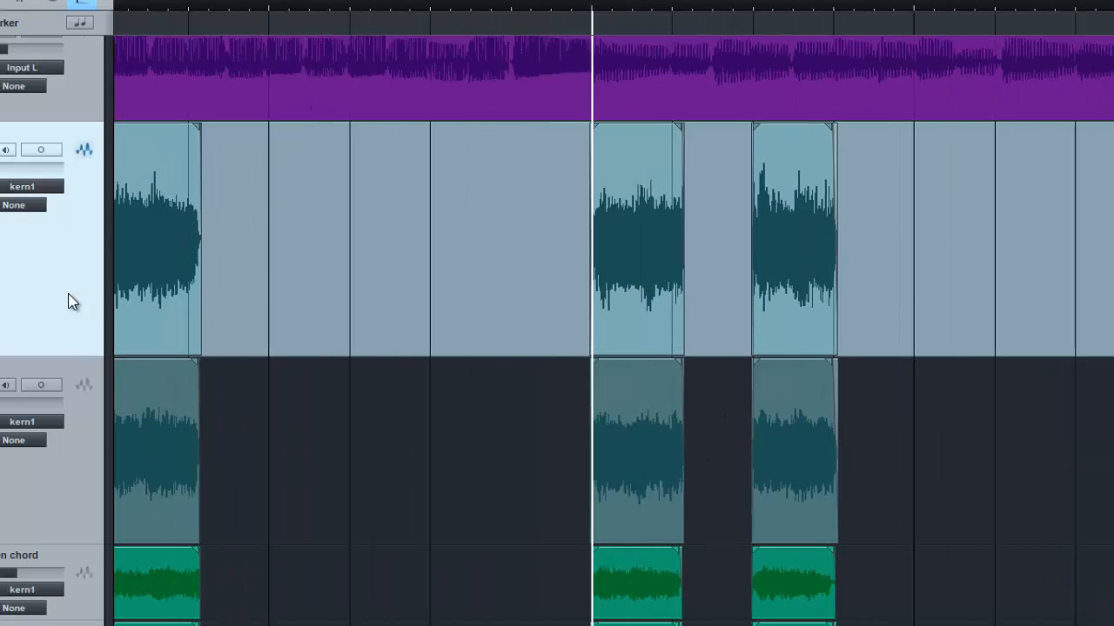
Compare the chord events on the top two guitar tracks by selecting them alternately, and check the open chord, blue and orange tracks below
left_click(77, 488)
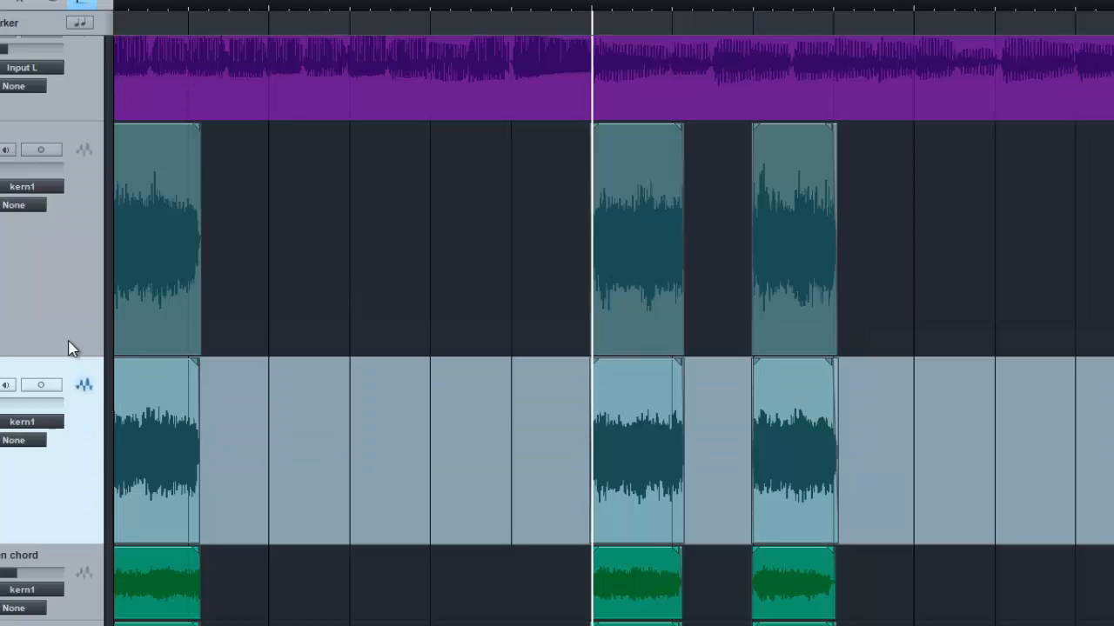
left_click(61, 329)
left_click(67, 458)
left_click(60, 307)
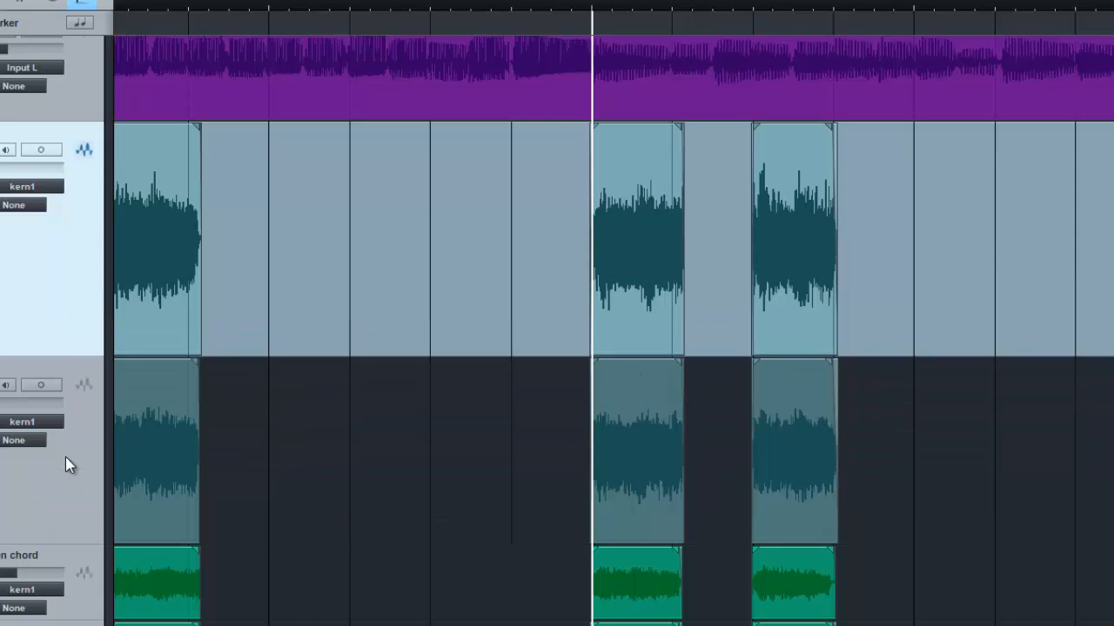
left_click(65, 457)
left_click(55, 336)
left_click(61, 475)
scroll(335, 415, "down", 4)
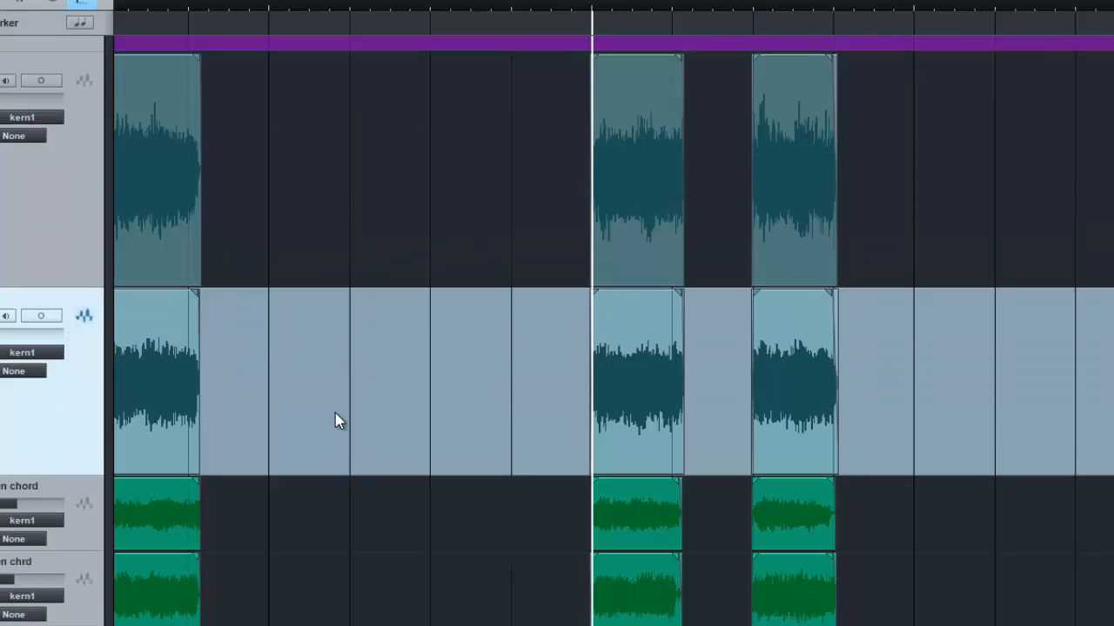
scroll(335, 429, "down", 3)
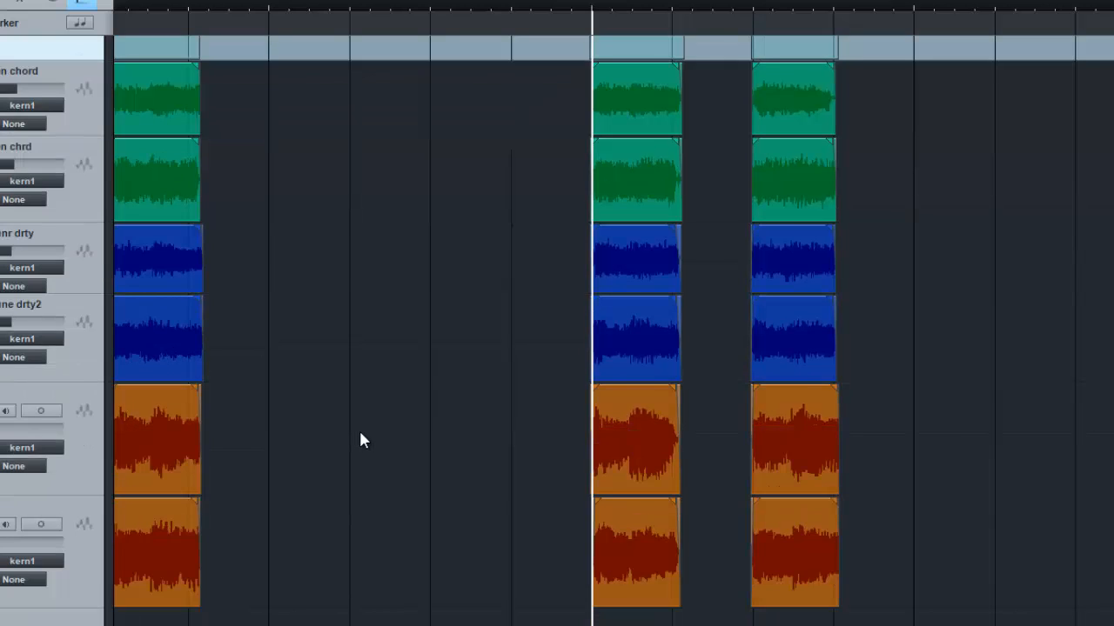
Place the playhead at the end of the second chord and enlarge the timeline there to examine the trimmed endings
left_click(834, 16)
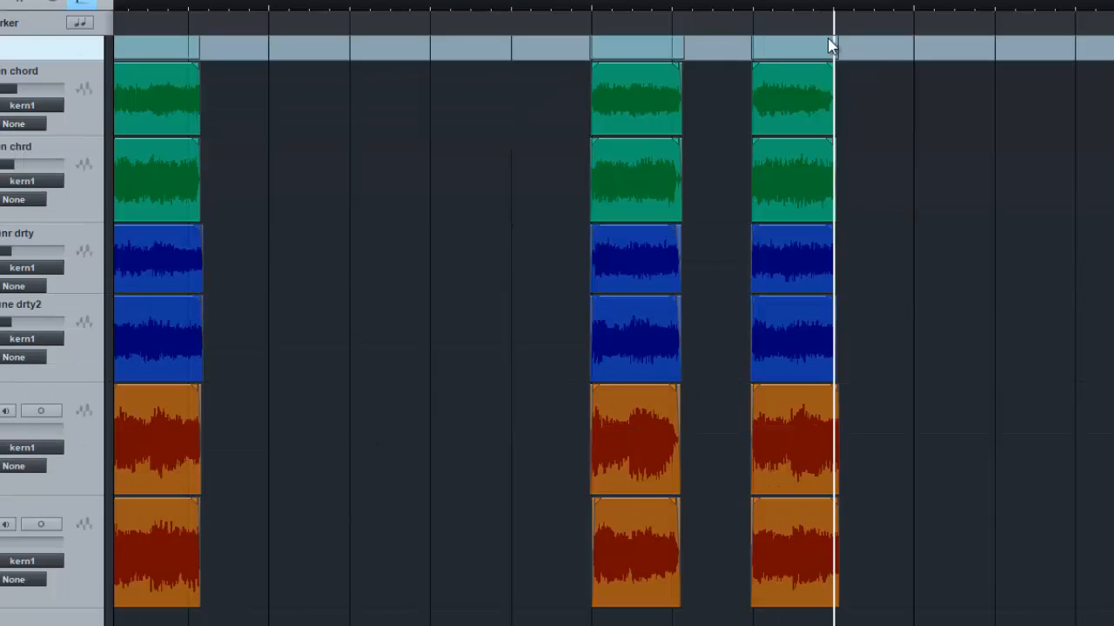
scroll(877, 162, "up", 4)
scroll(913, 193, "up", 3)
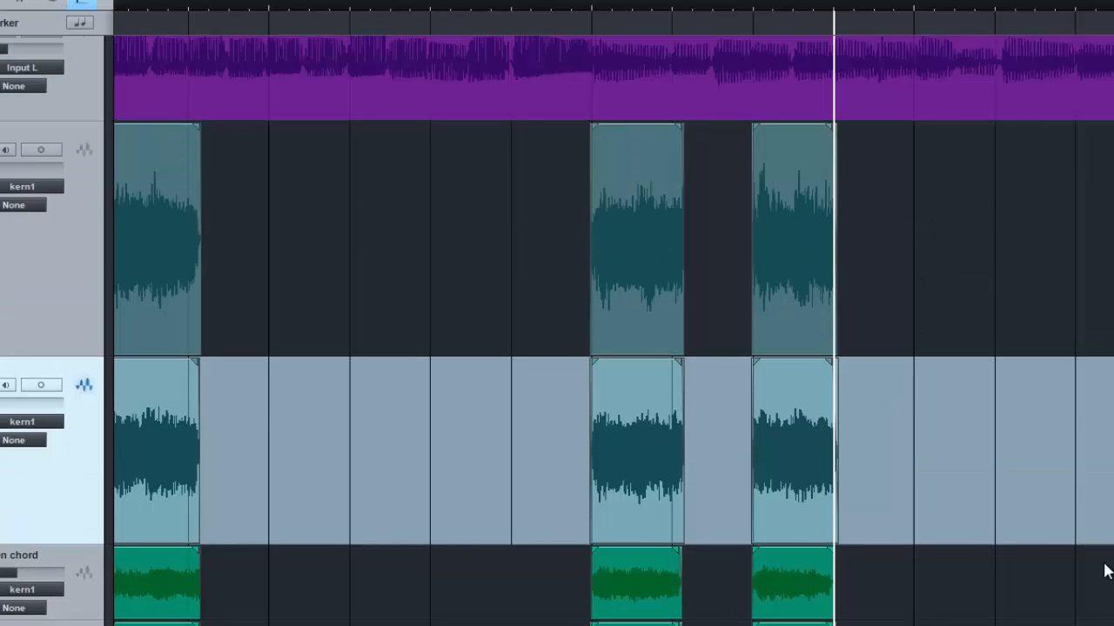
key("e")
key("e")
key("e")
key("e")
key("e")
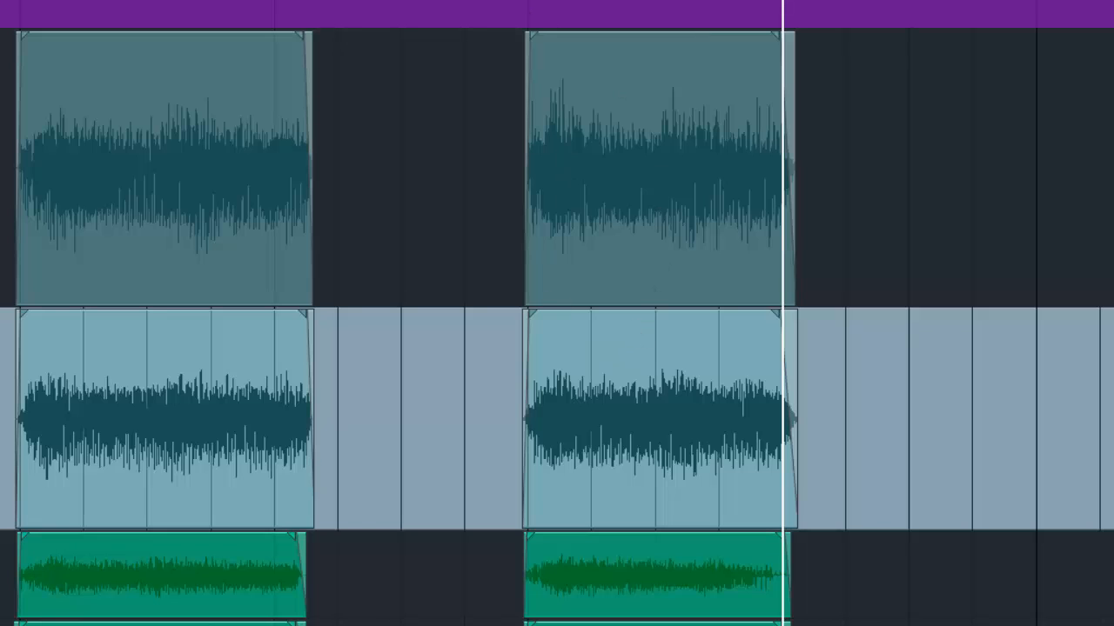
Play back from the start of the second chord into the following gap to hear how tightly the guitars stop
left_click(495, 73)
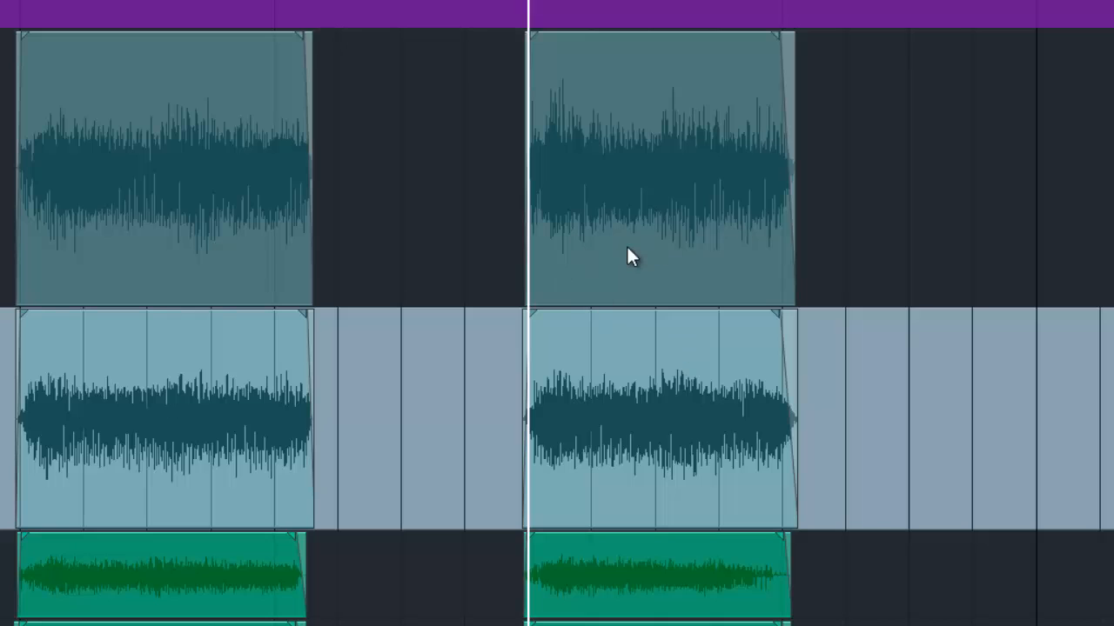
key("space")
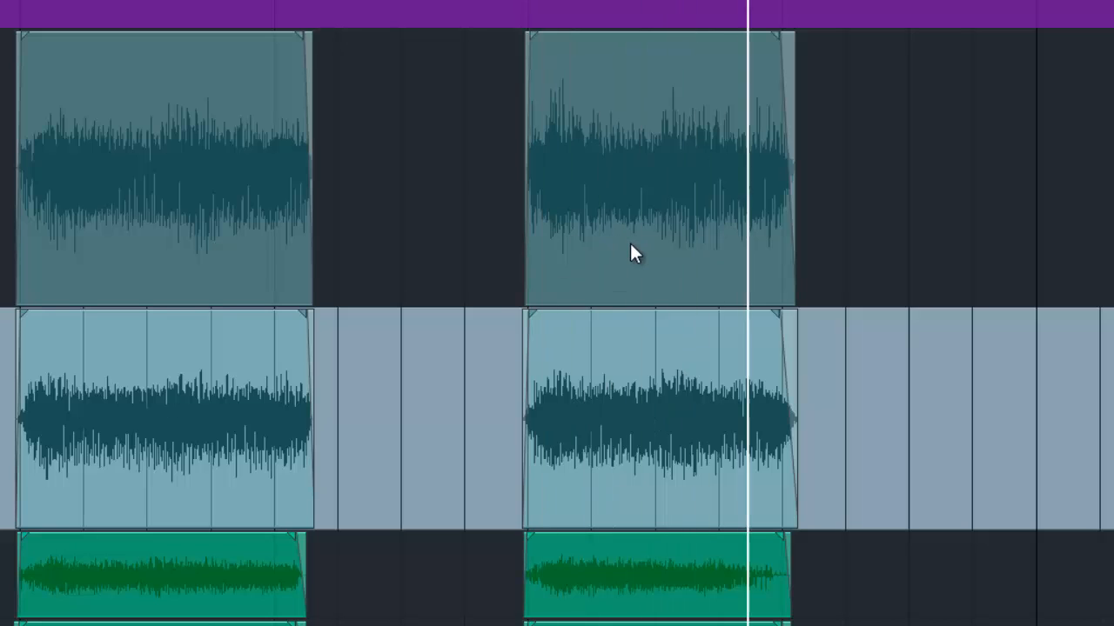
key("space")
key("space")
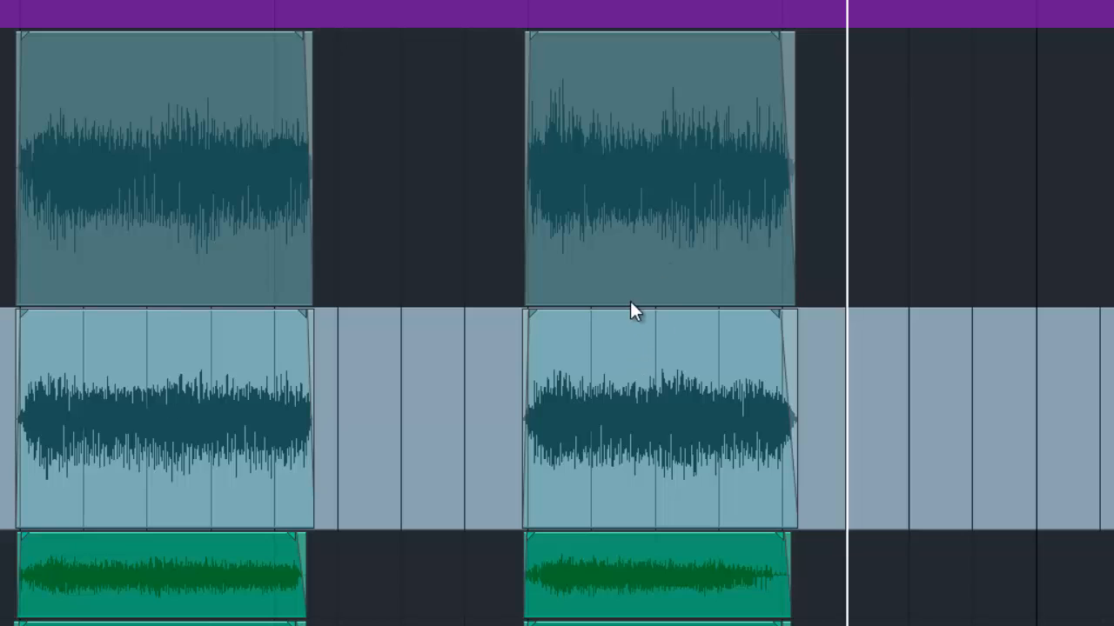
Extend the end of the second chord event on the open chrd track to the playhead
scroll(547, 147, "down", 5)
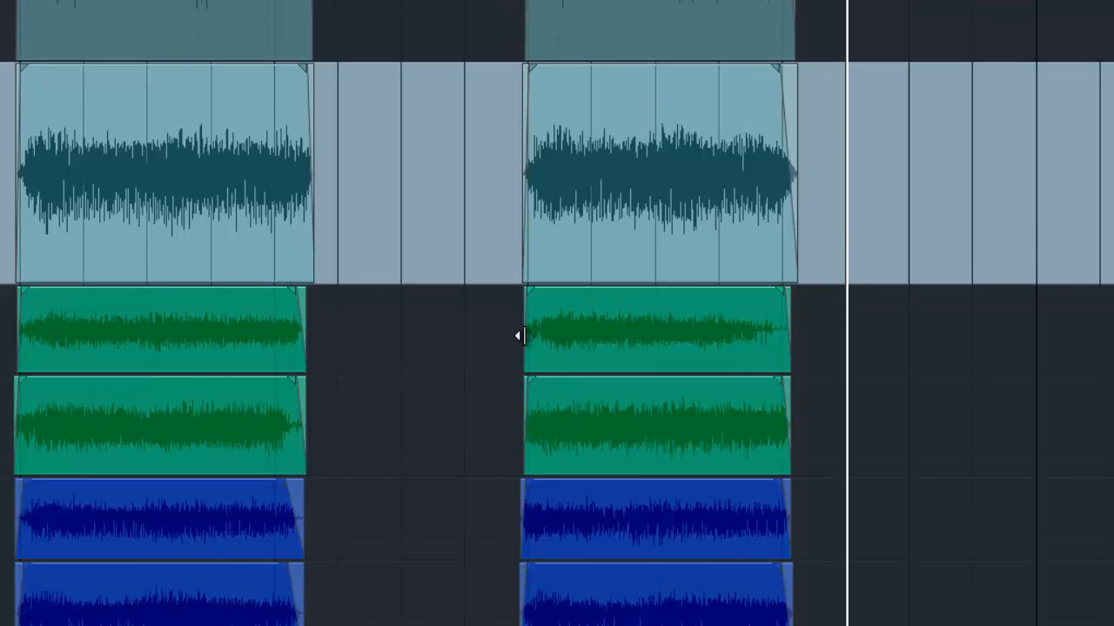
left_click(763, 276)
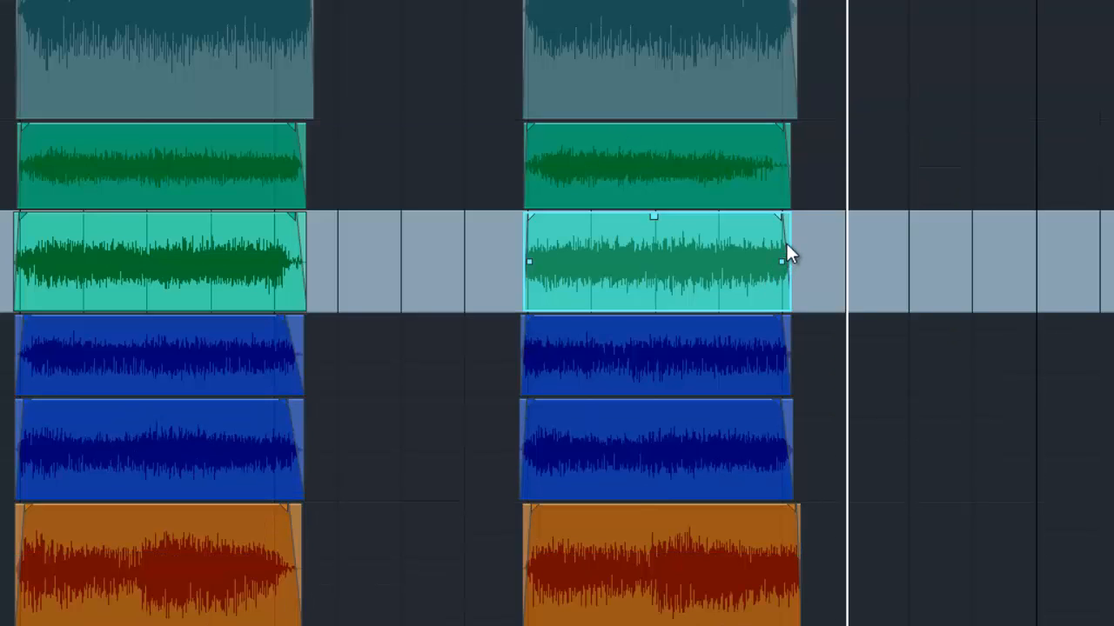
left_click_drag(786, 246, 867, 261)
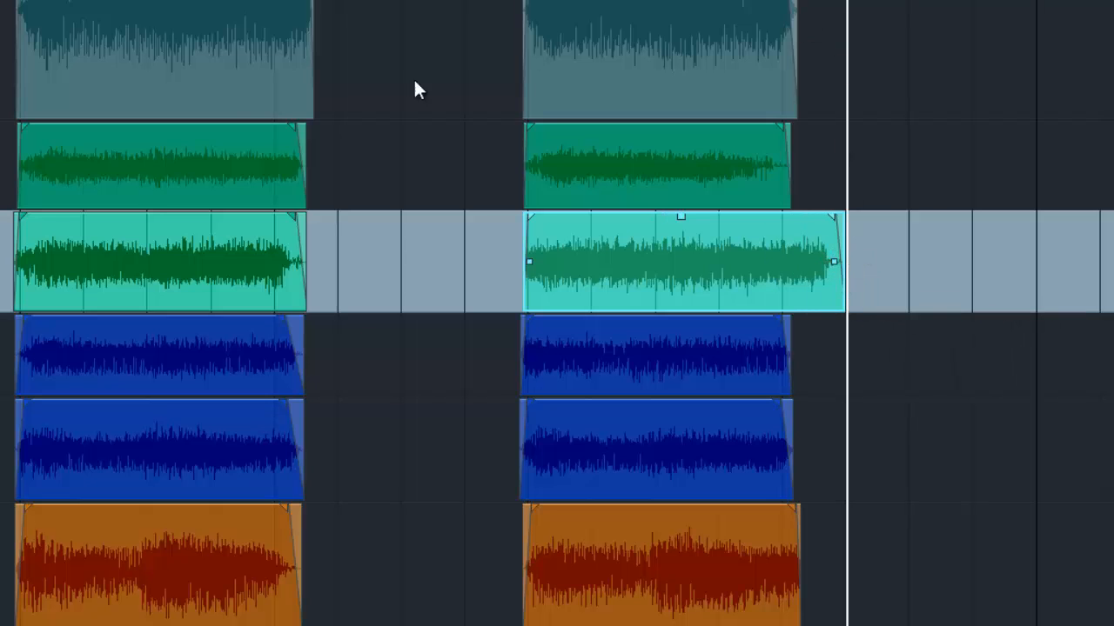
Compare both chord events on the top two guitar tracks by selecting each one in turn
scroll(423, 146, "up", 3)
left_click(172, 46)
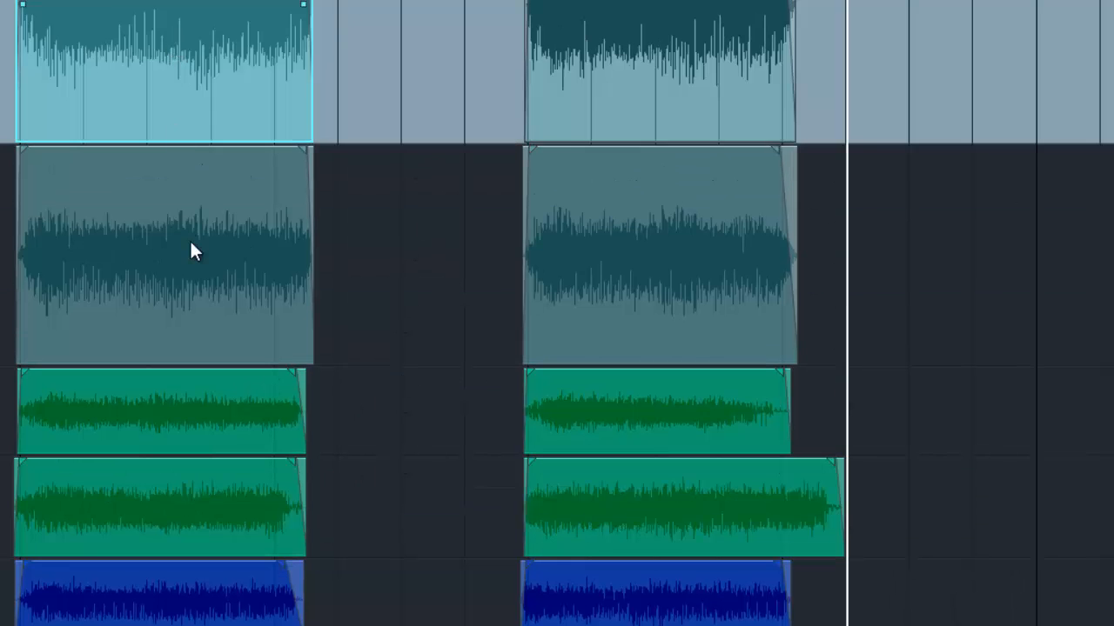
left_click(208, 222)
left_click(246, 91)
left_click(251, 233)
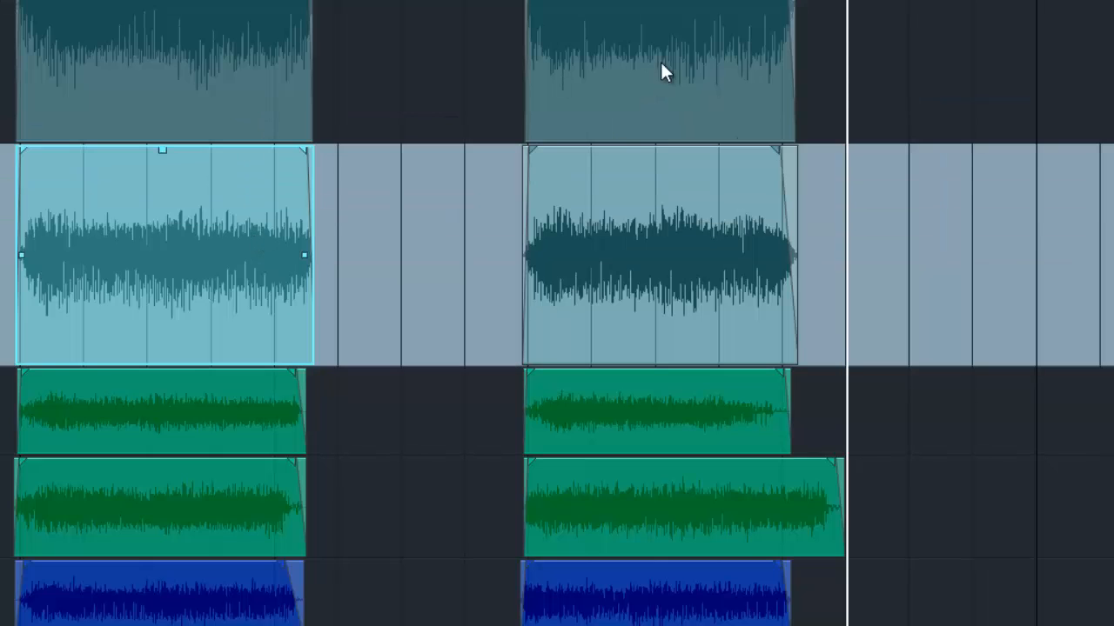
left_click(660, 63)
left_click(666, 236)
scroll(822, 221, "down", 3)
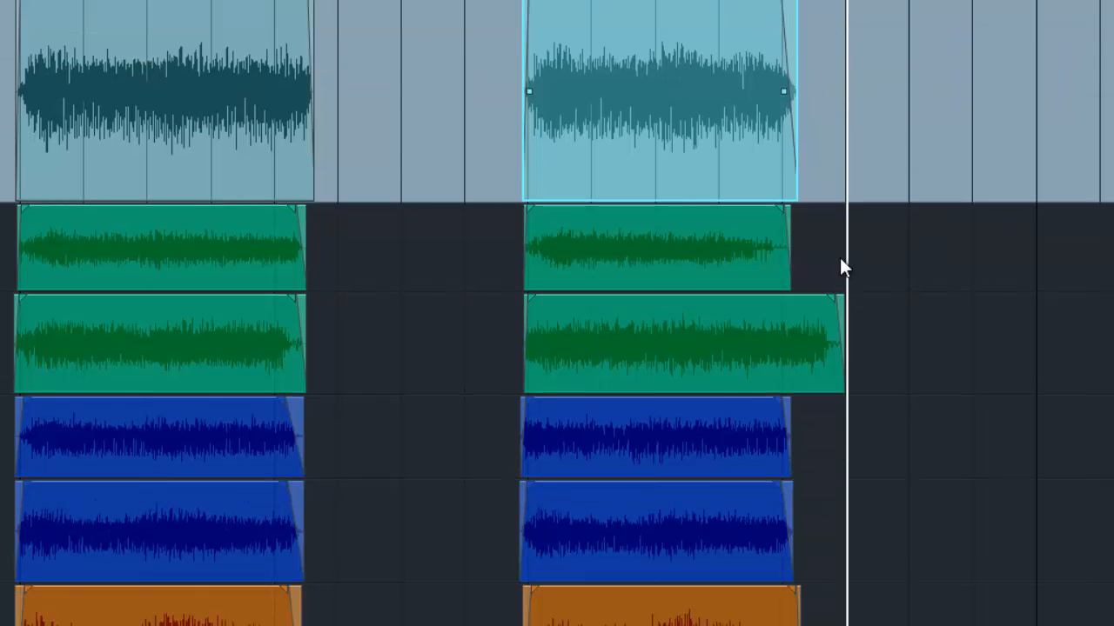
Try adjusting the end of the lengthened open chrd event again, and undo the changes to its length
left_click(837, 321)
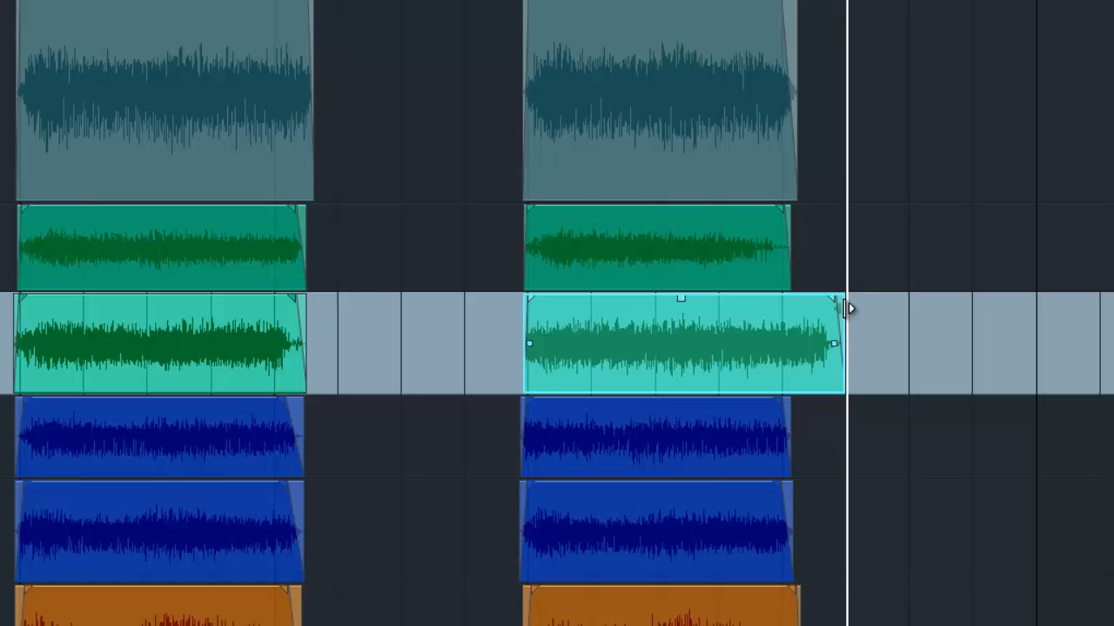
left_click_drag(842, 305, 833, 326)
key("alt+e")
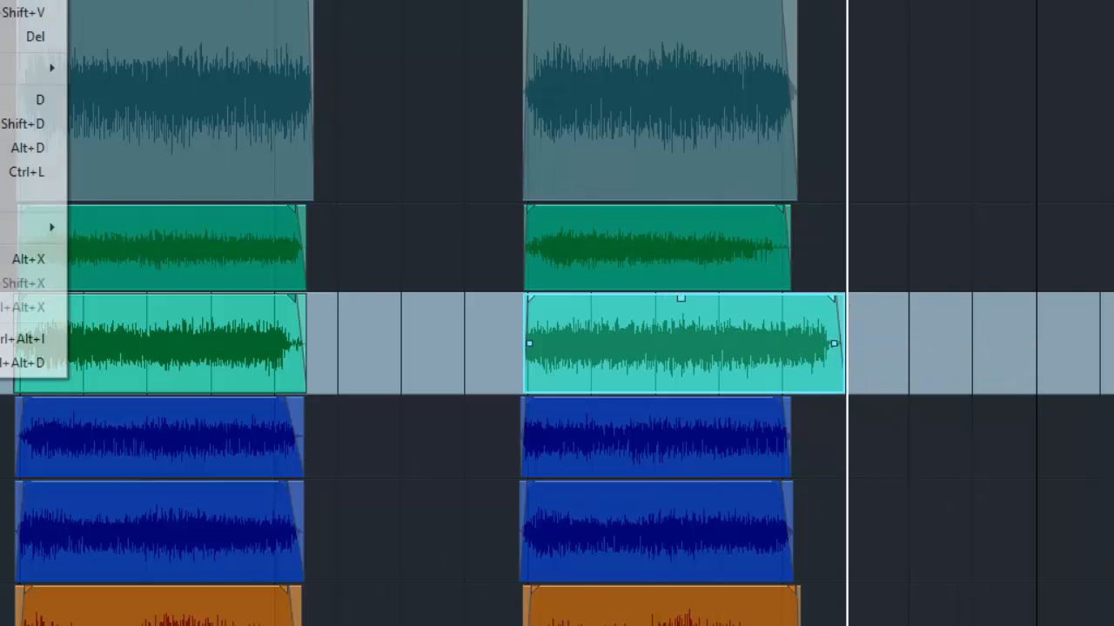
key("ctrl+z")
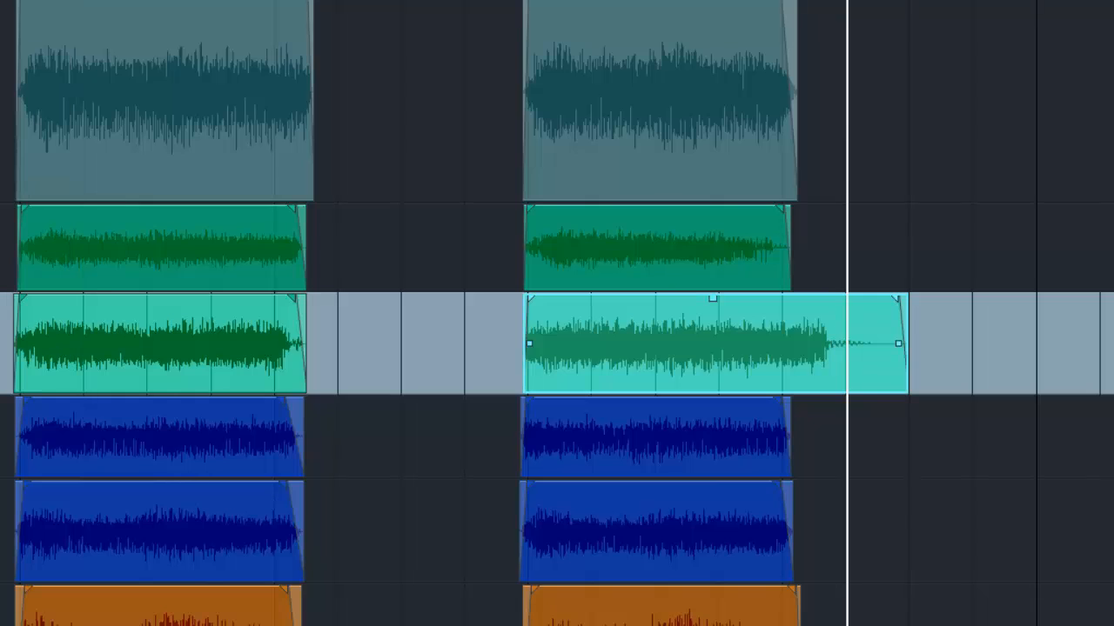
key("alt+e")
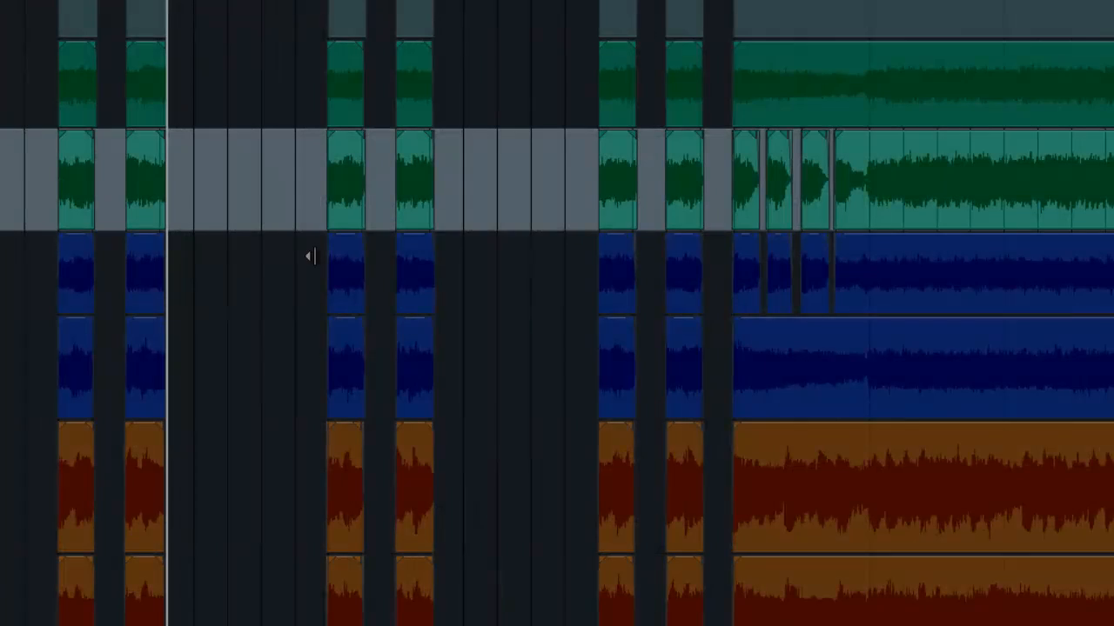
Return to the earlier chord pairs in the verse and select the guitar 1 track
scroll(383, 322, "left", 6)
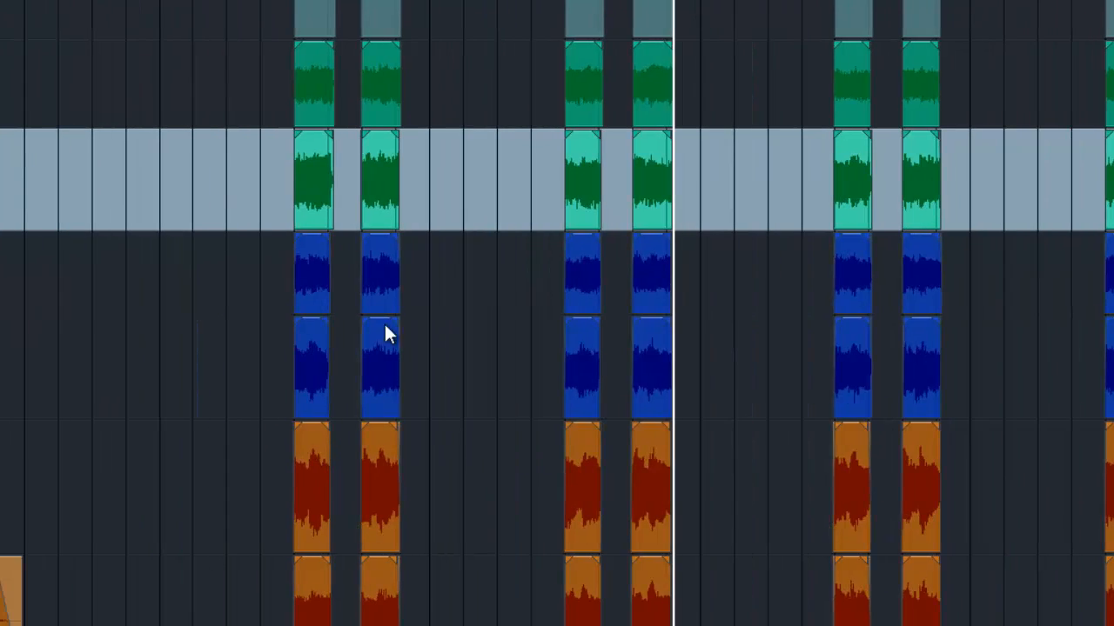
scroll(516, 284, "up", 1)
scroll(515, 285, "up", 3)
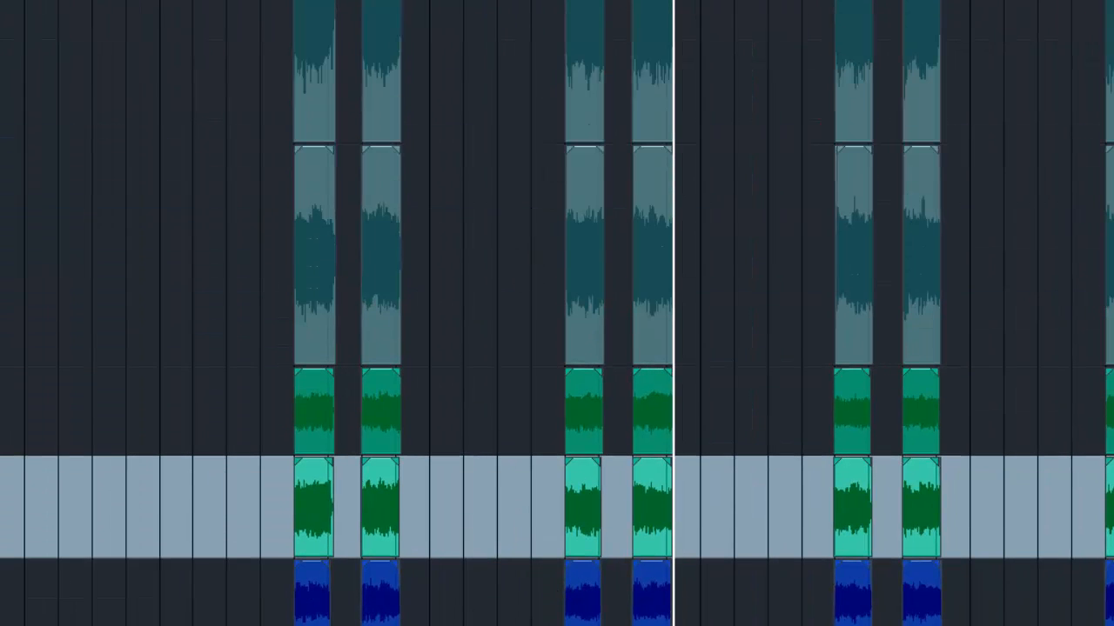
left_click(1, 70)
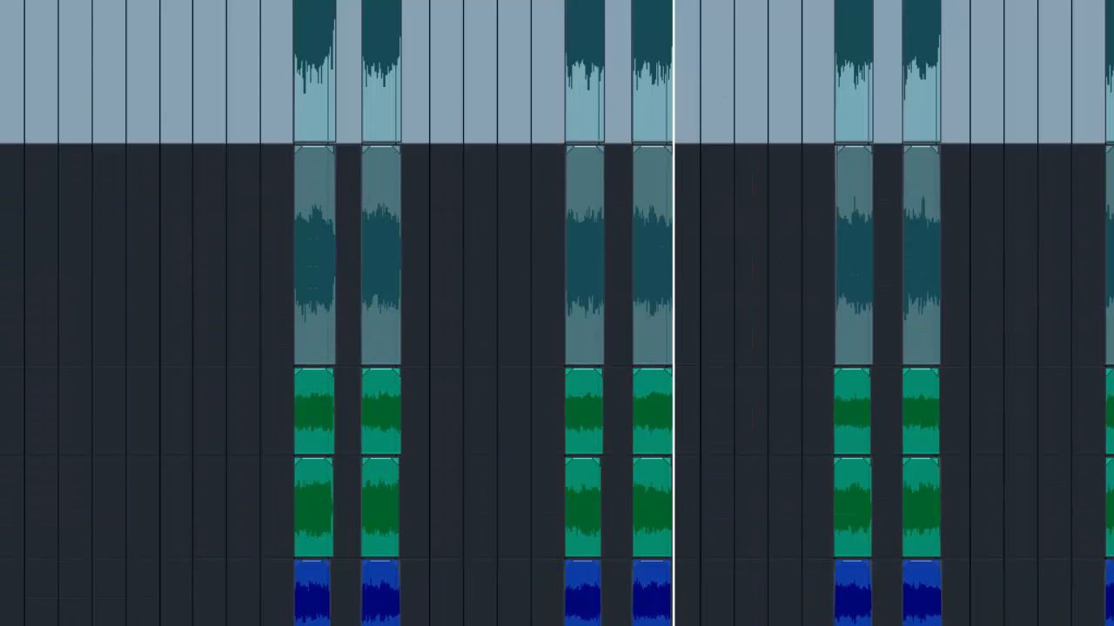
Enlarge the timeline around the second chord of the pair and place the playhead just before its start
key("h")
key("h")
key("h")
key("h")
key("h")
key("h")
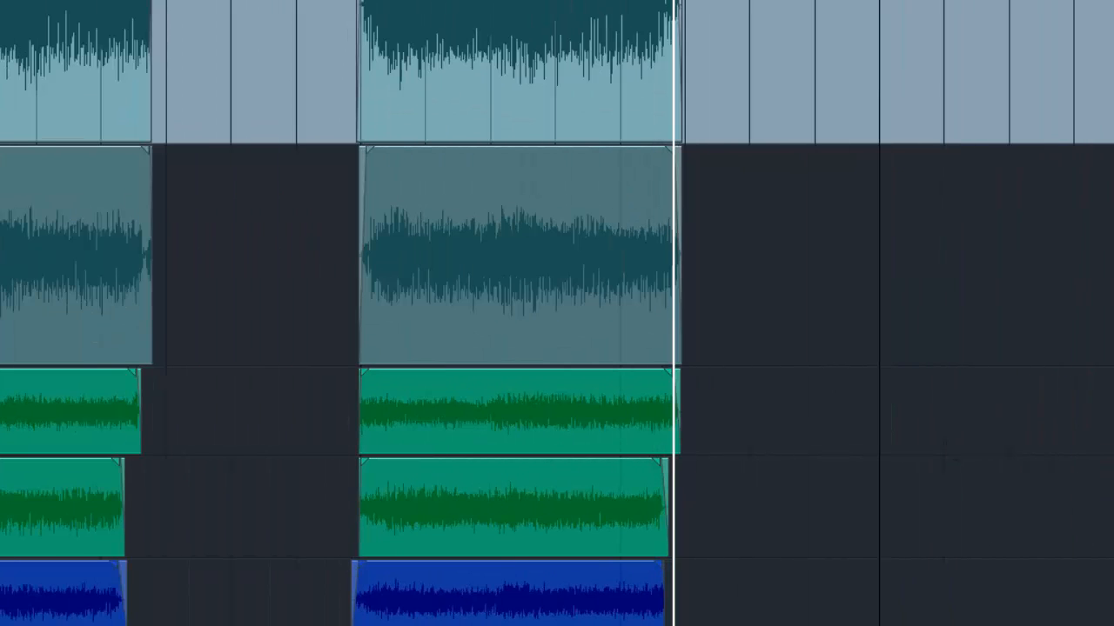
left_click(351, 1)
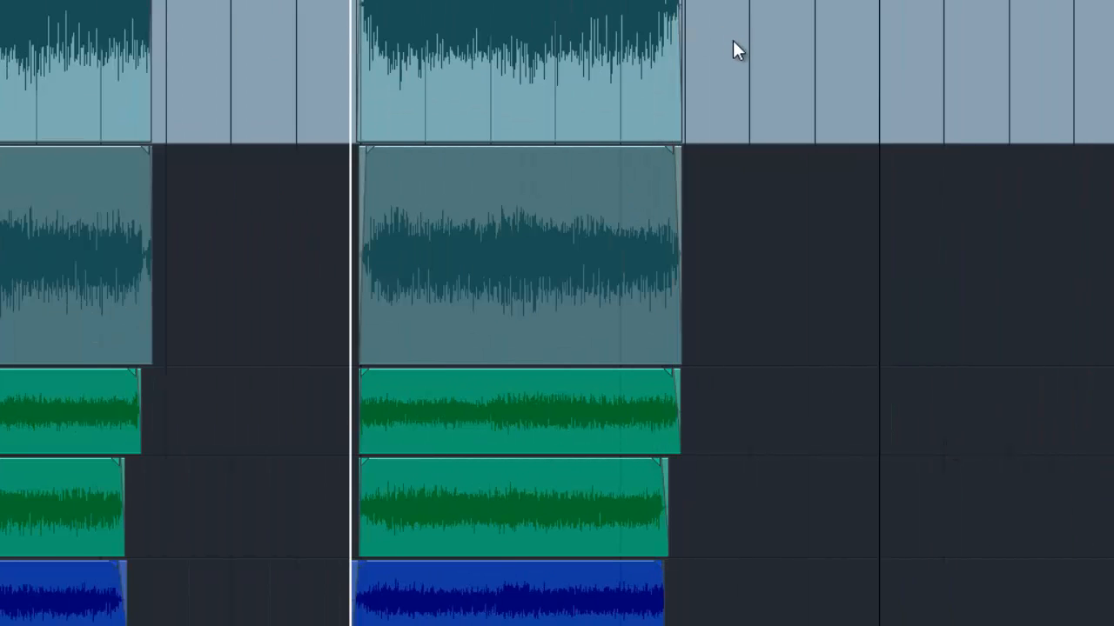
Check how the chord's start and end points line up with the playhead across all the layered guitar tracks
scroll(733, 41, "down", 5)
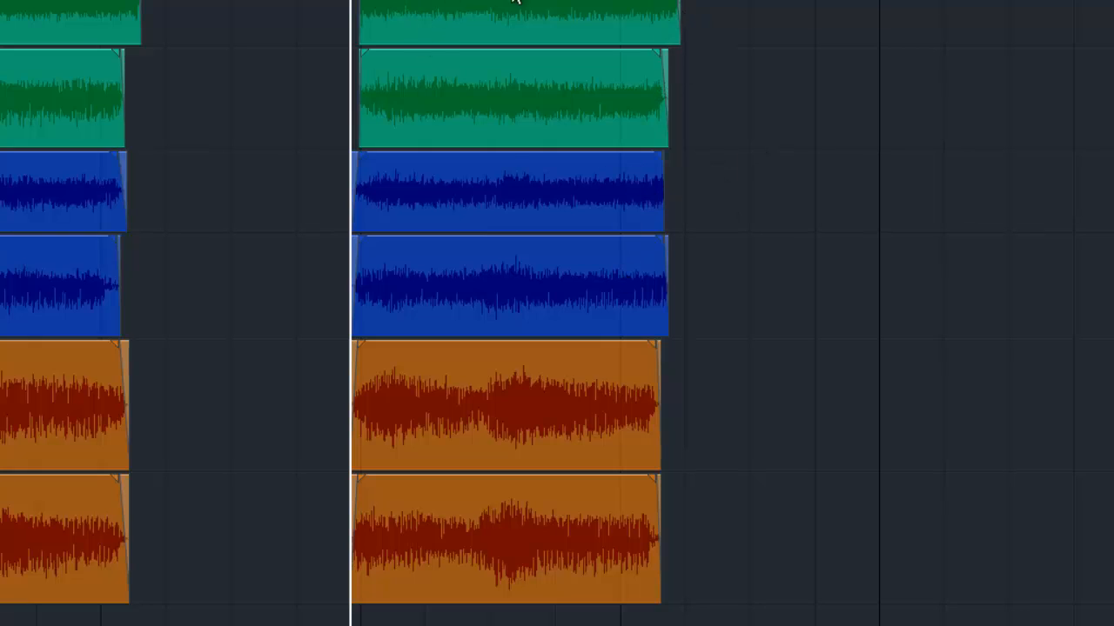
scroll(809, 87, "up", 3)
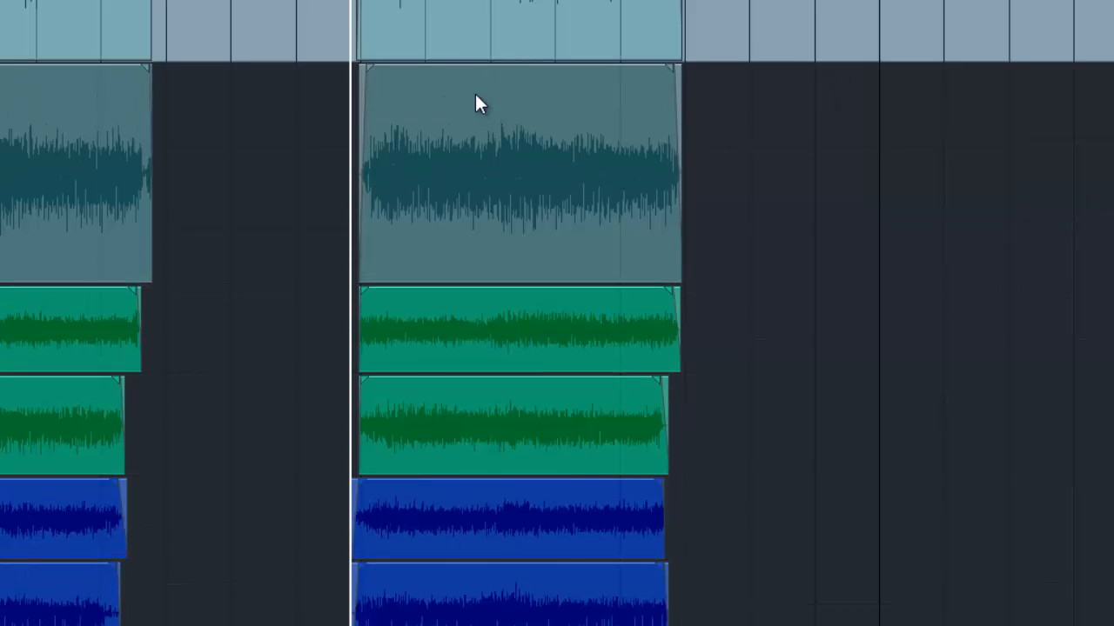
scroll(827, 131, "down", 1)
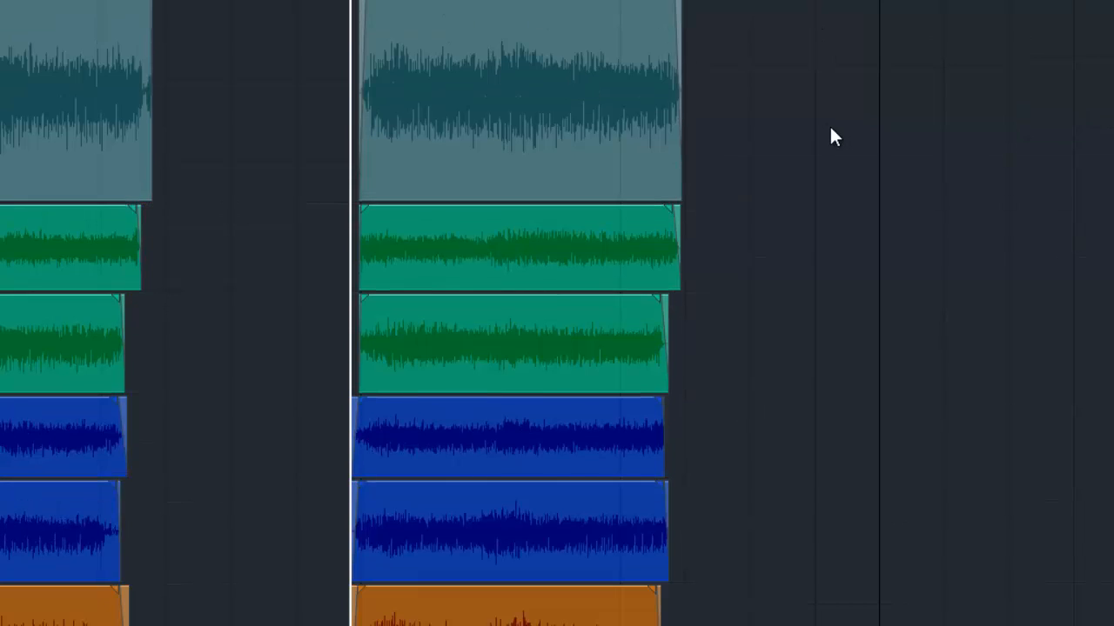
scroll(775, 70, "down", 2)
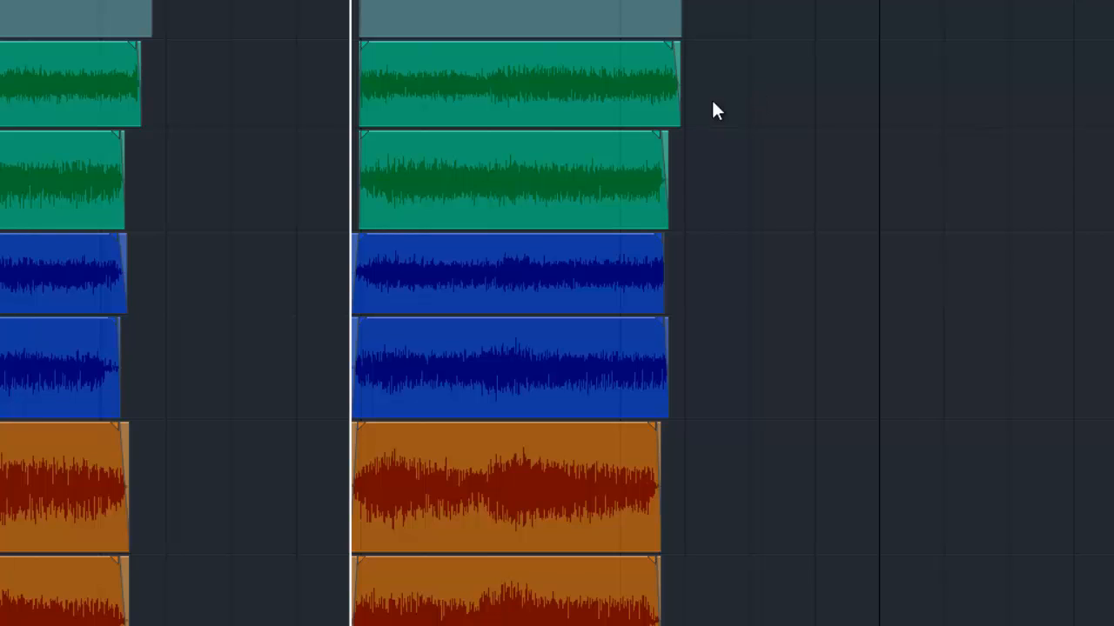
scroll(715, 111, "down", 1)
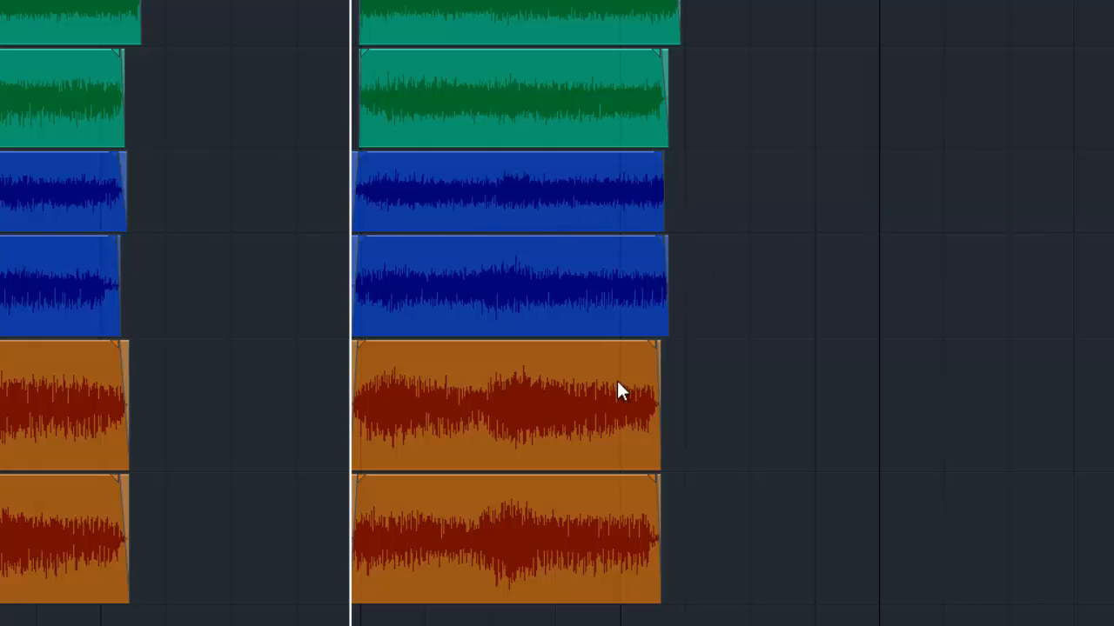
Select the lower blue guitar track, place the playhead in the gap after the second chord, and compare the endings across the tracks
left_click_drag(655, 278, 671, 309)
left_click(728, 402)
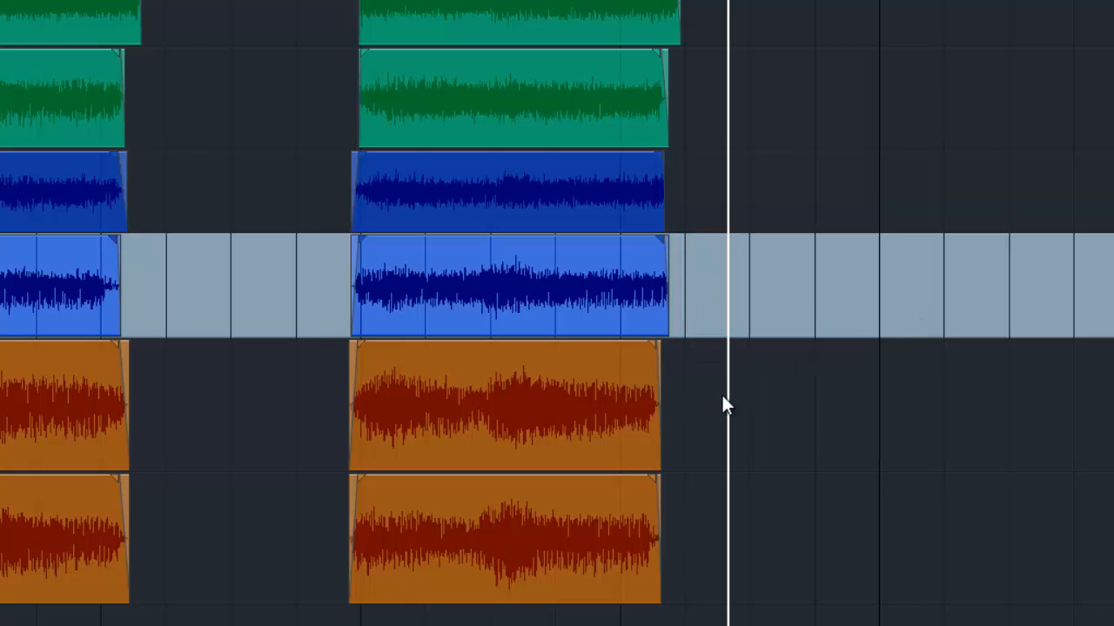
scroll(727, 366, "up", 7)
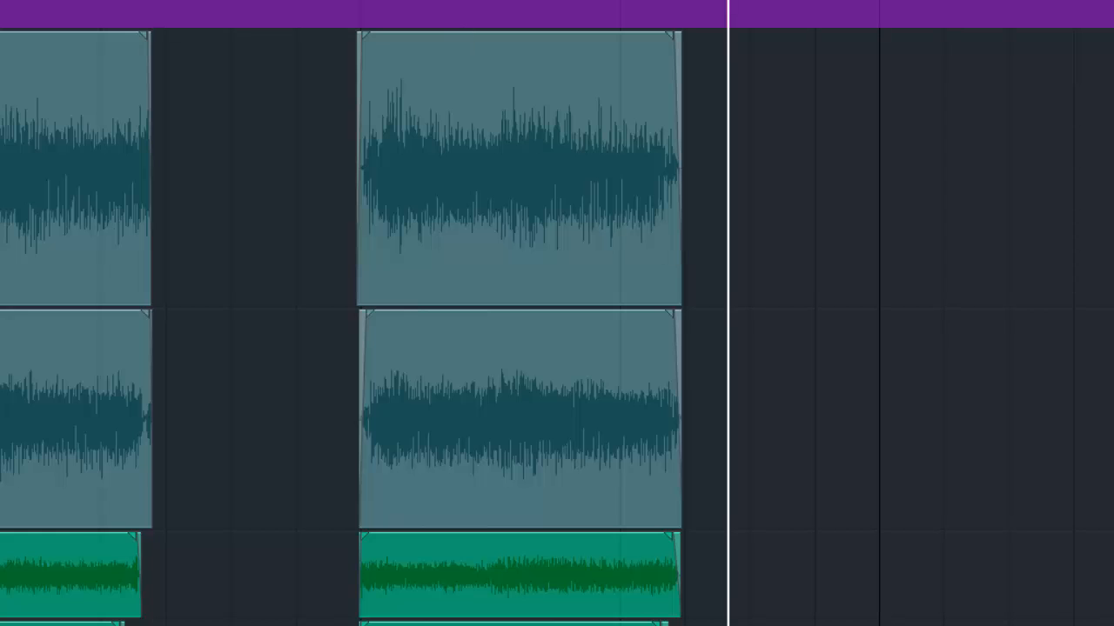
scroll(833, 280, "down", 6)
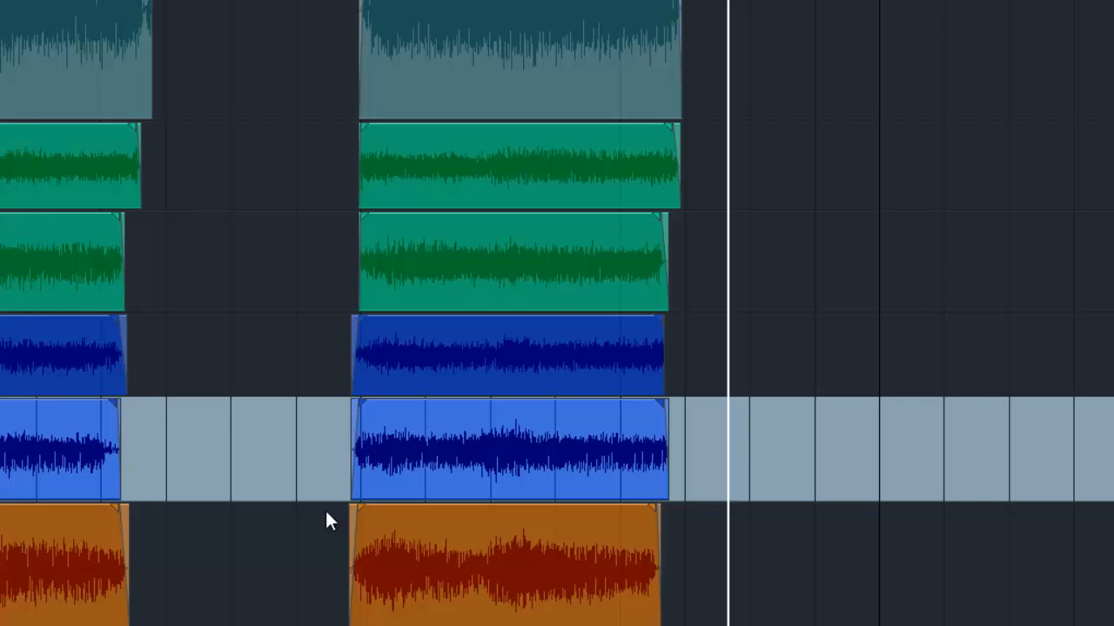
Place the playhead in the gap between the two chords and select the guitar 1 track
scroll(777, 402, "up", 6)
scroll(586, 160, "down", 2)
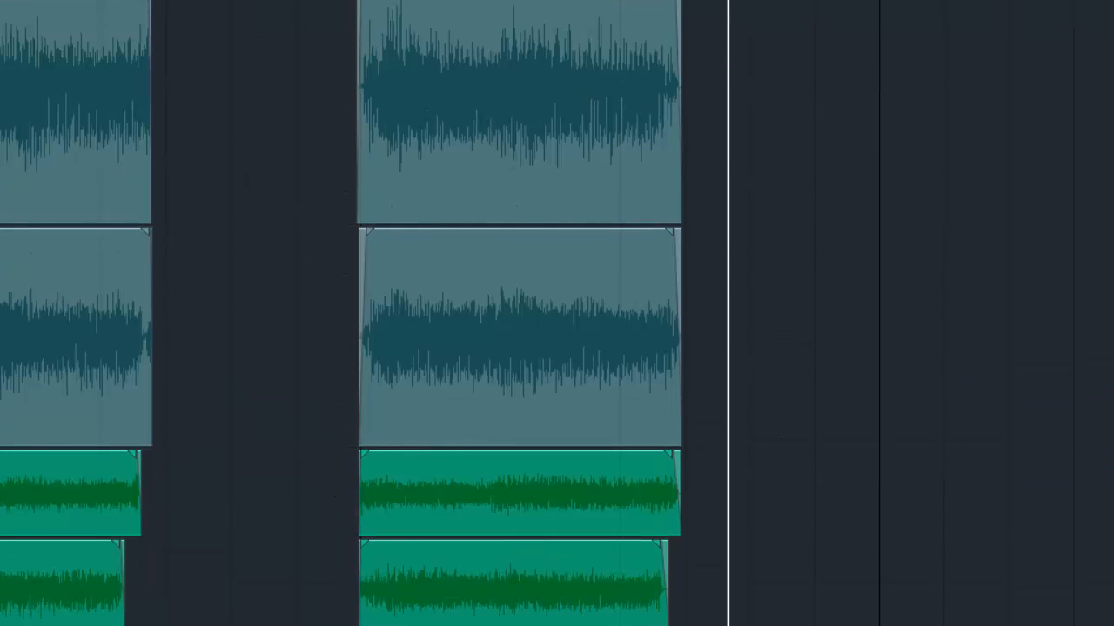
left_click(301, 0)
left_click(0, 113)
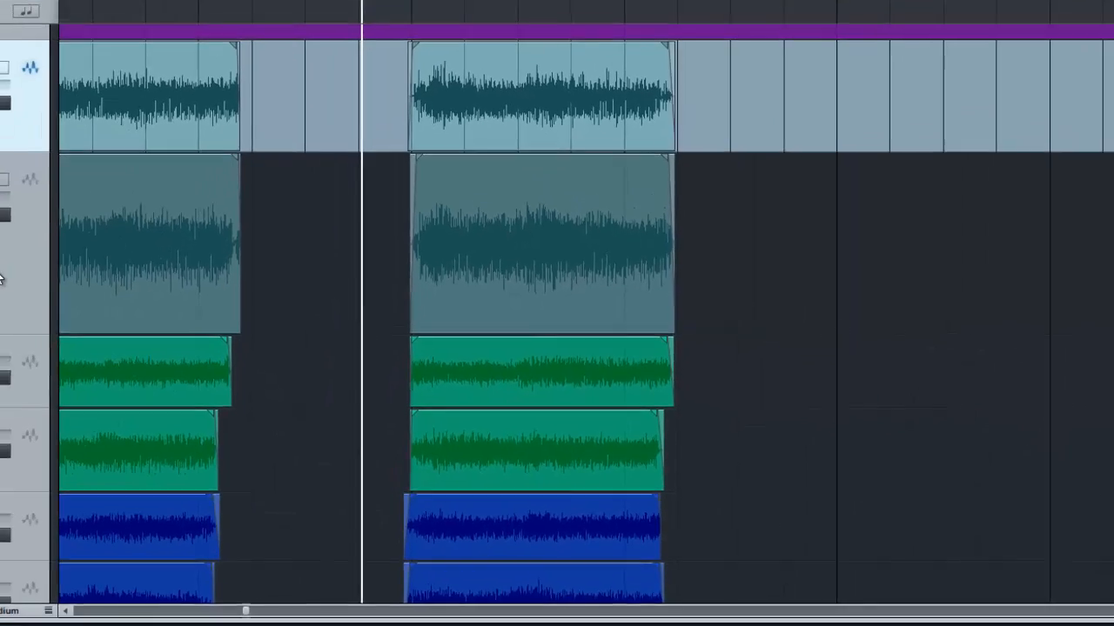
Select the guitar 1 b track, reduce its height, place the playhead in the gap between the chords and compare the layered chords' edges
left_click(100, 324)
left_click_drag(95, 356, 99, 289)
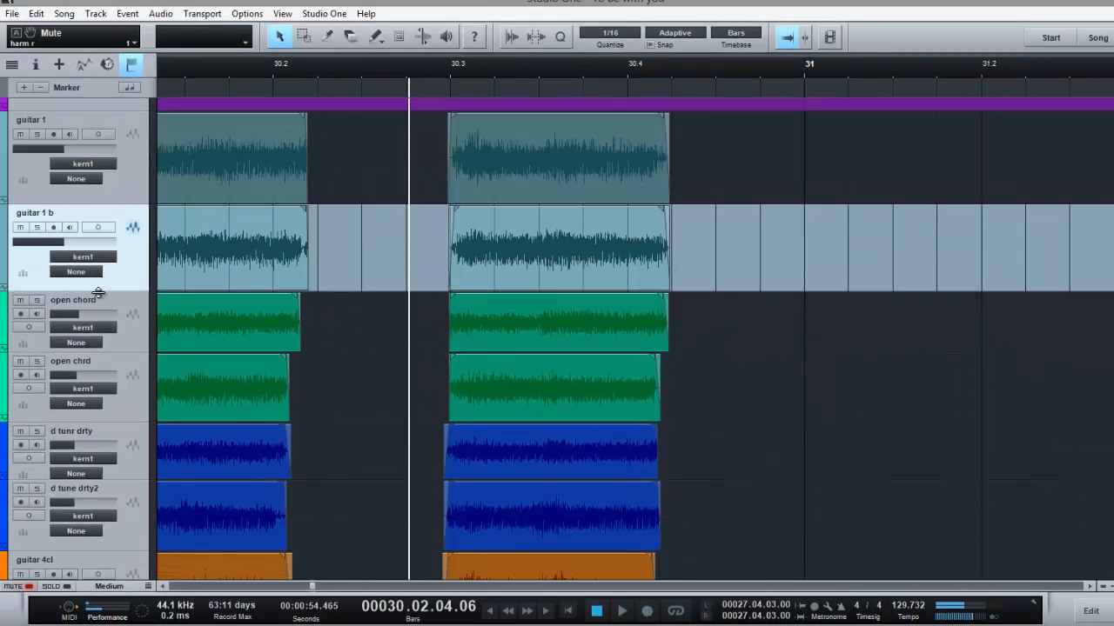
left_click(387, 391)
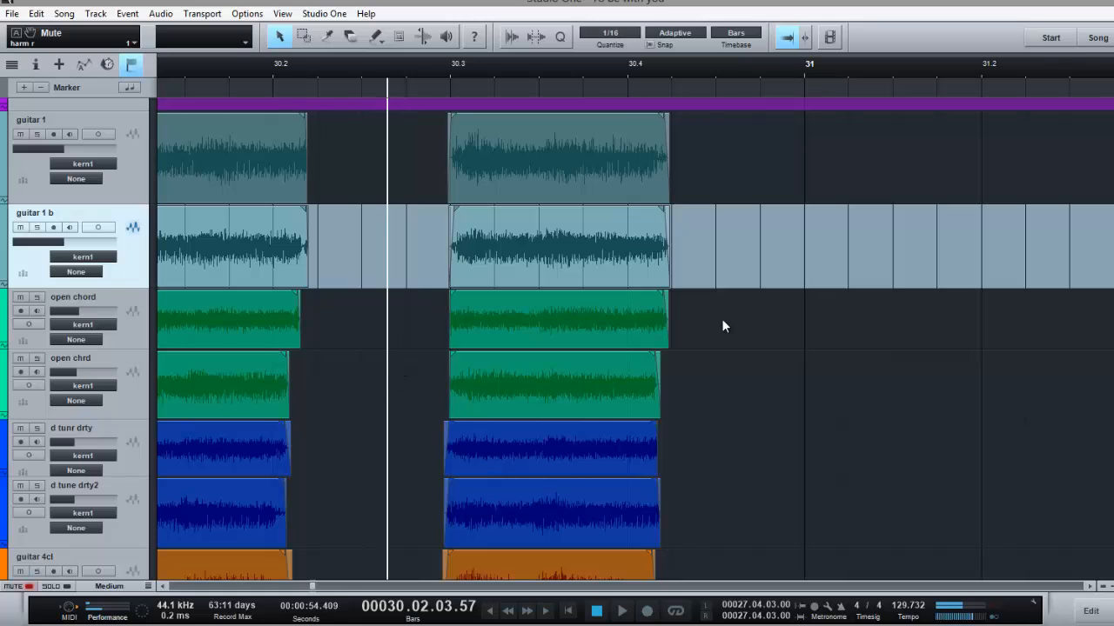
scroll(702, 402, "down", 3)
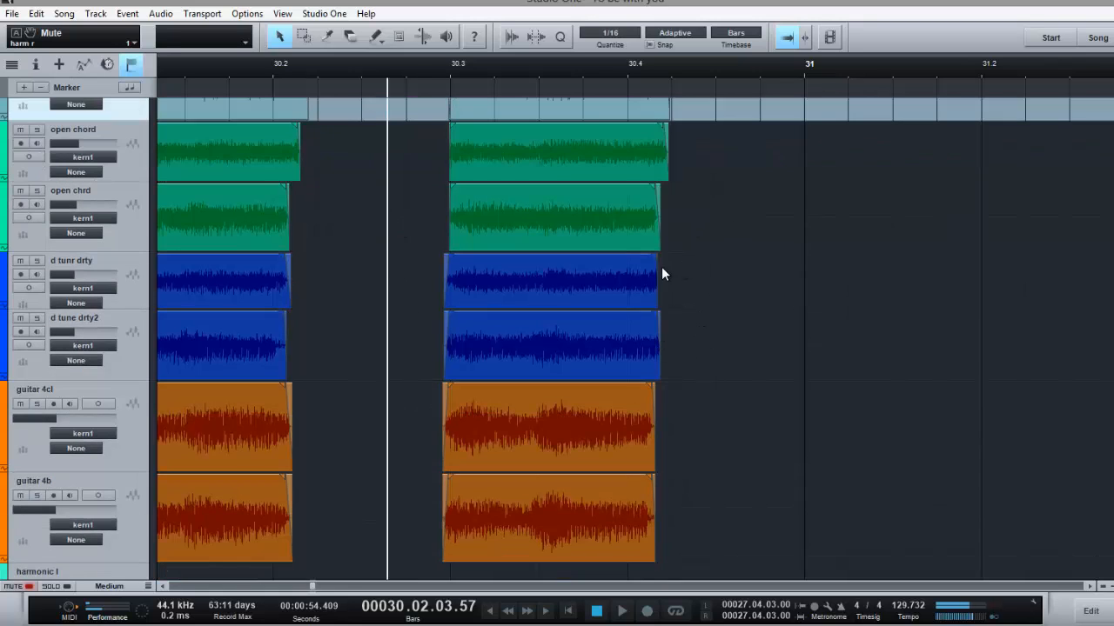
scroll(722, 404, "up", 2)
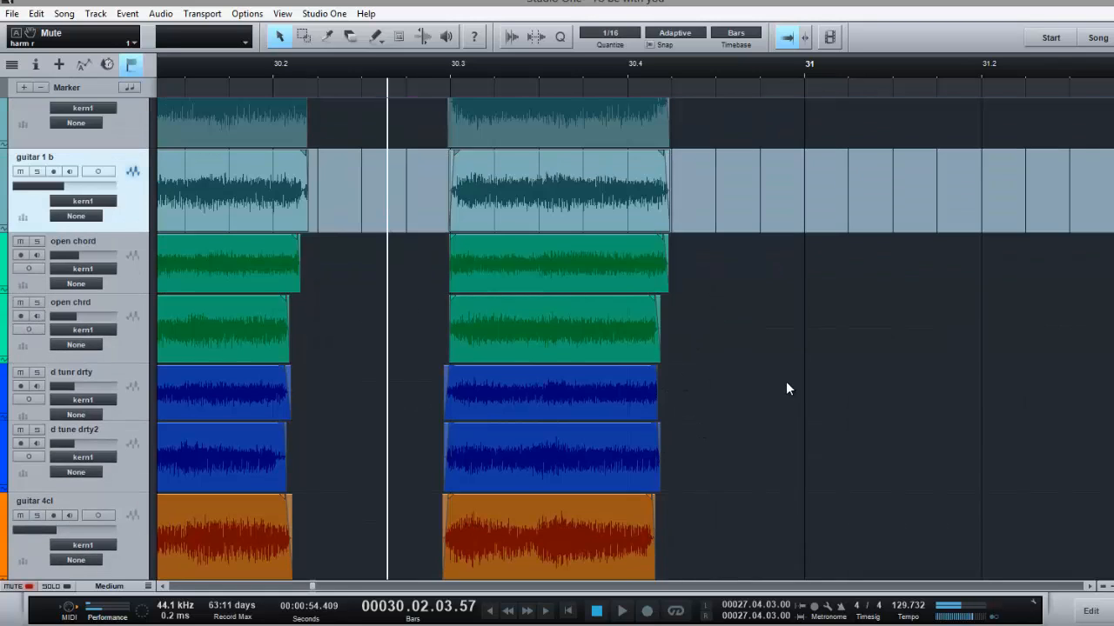
Place the playhead just before bar 30 and play the chord stabs up to just before bar 35
left_click_drag(1113, 587, 1110, 586)
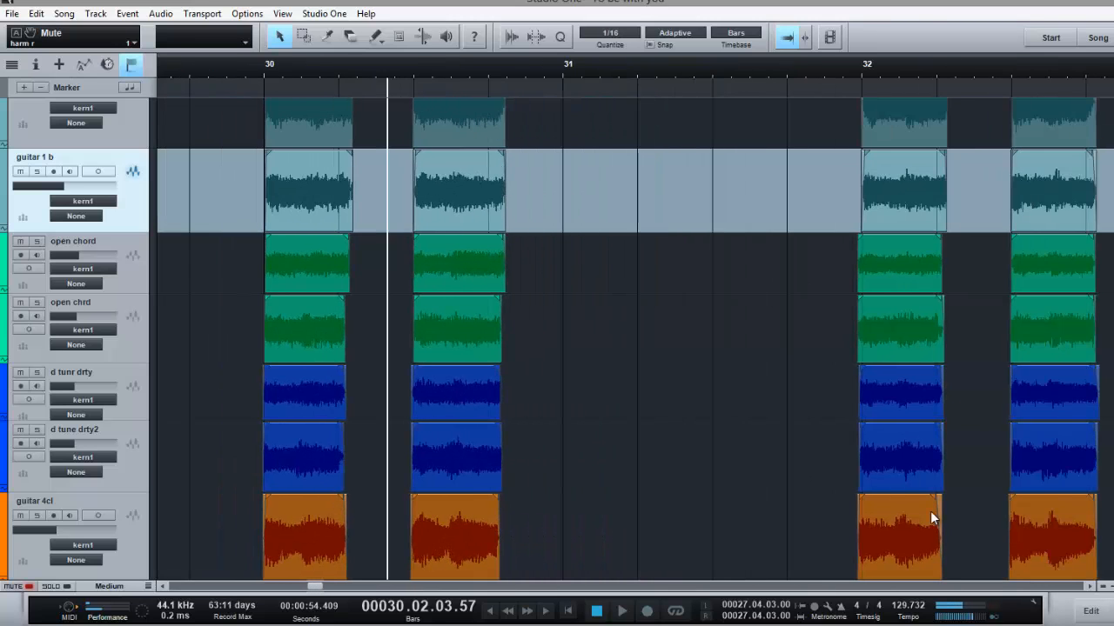
left_click(220, 62)
key("space")
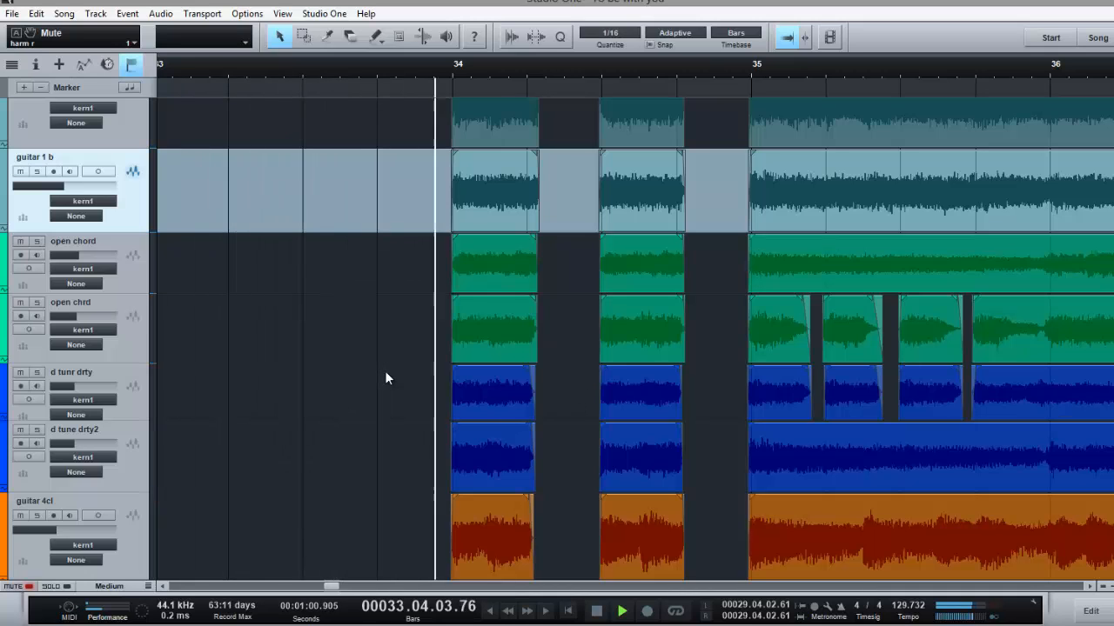
key("space")
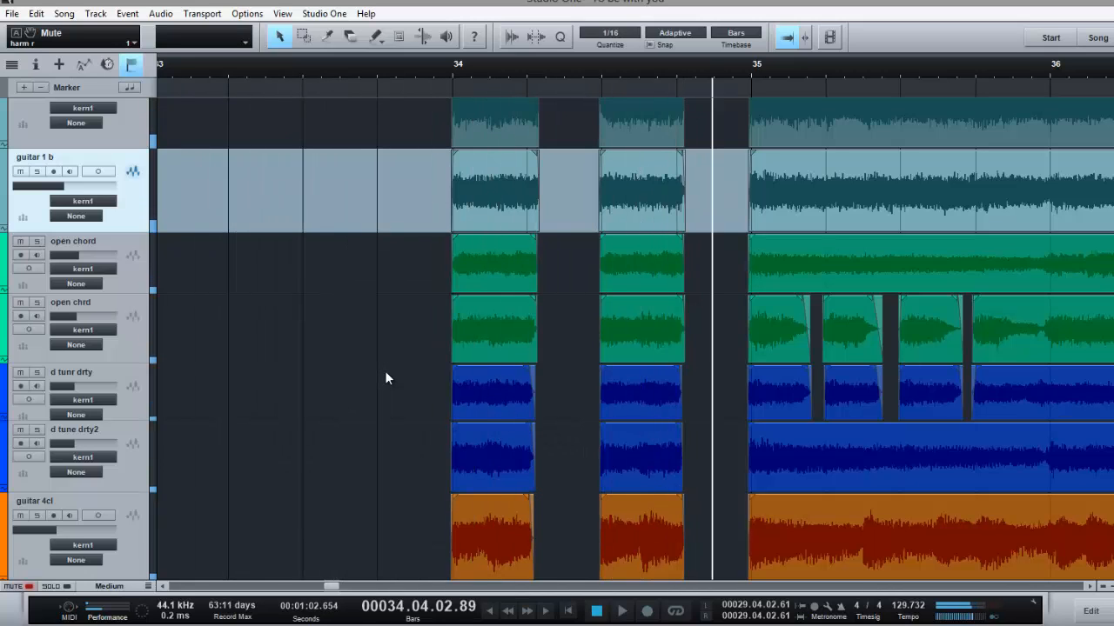
Place the playhead just before the verse 1 b marker at bar 28 and check the first chord pair across the guitar tracks
left_click_drag(339, 588, 307, 585)
left_click(336, 70)
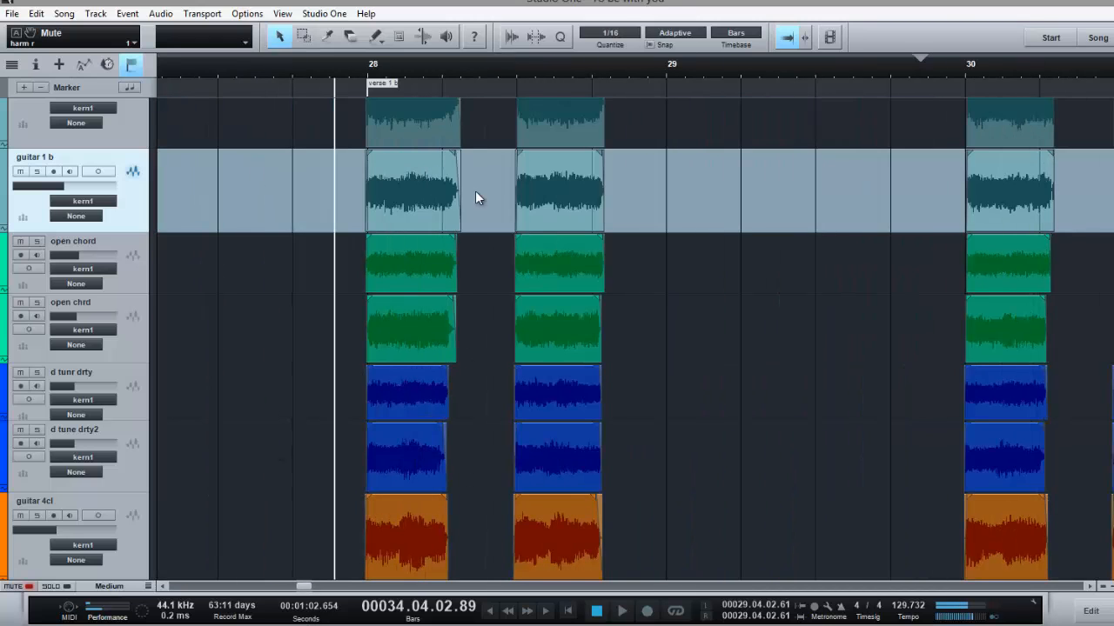
scroll(684, 378, "down", 3)
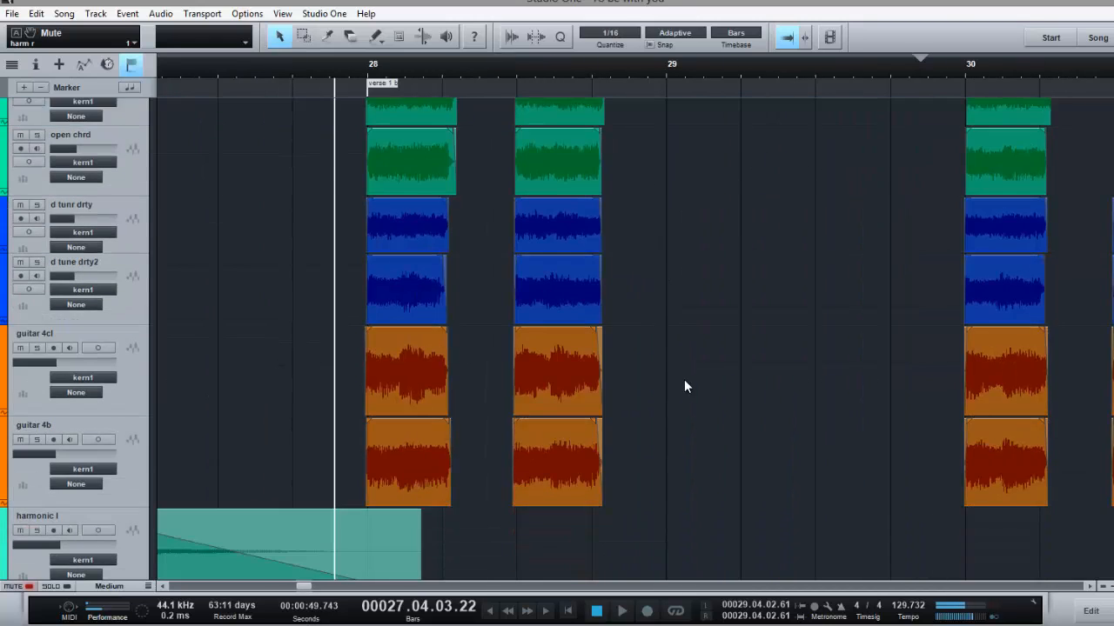
scroll(683, 379, "up", 5)
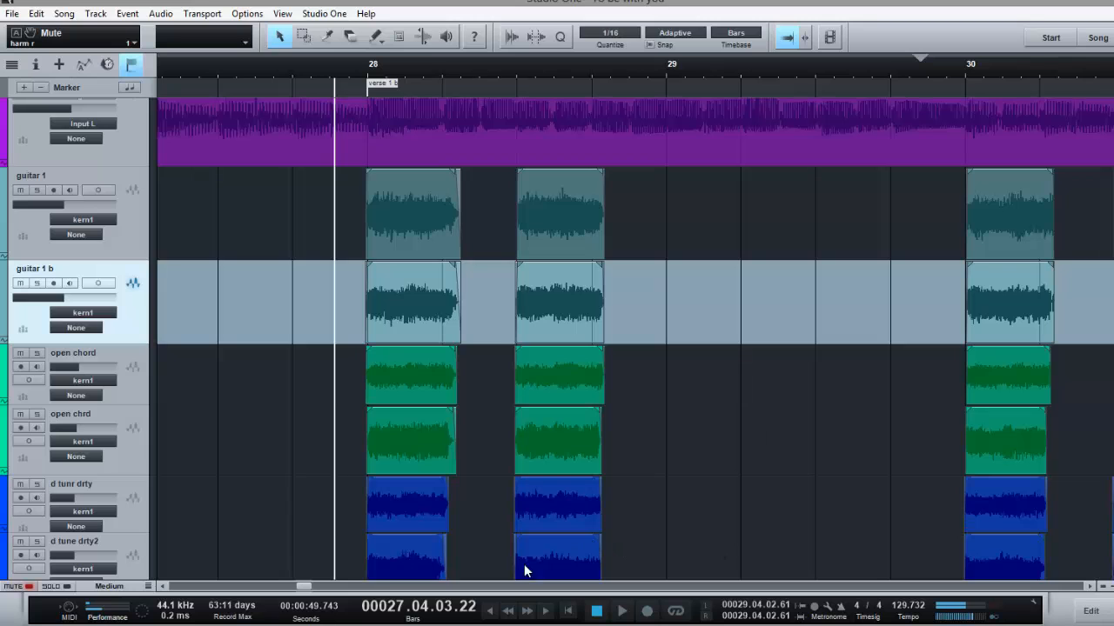
Examine the trimmed chord pairs from bar 30 to bar 35 across all the layered guitar tracks
left_click_drag(309, 588, 315, 591)
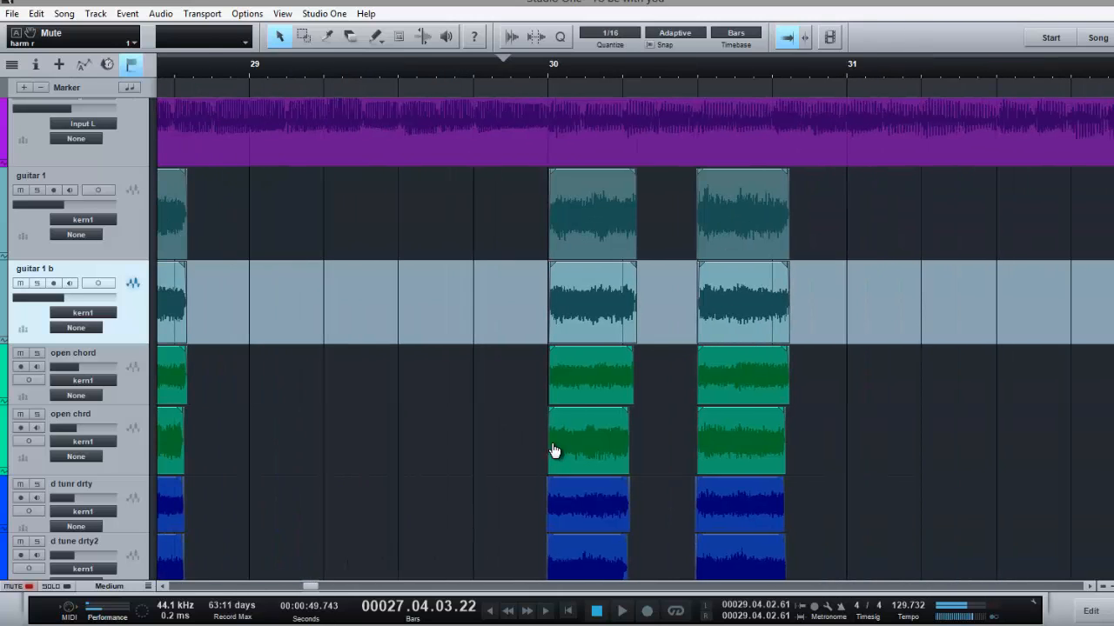
scroll(853, 292, "down", 4)
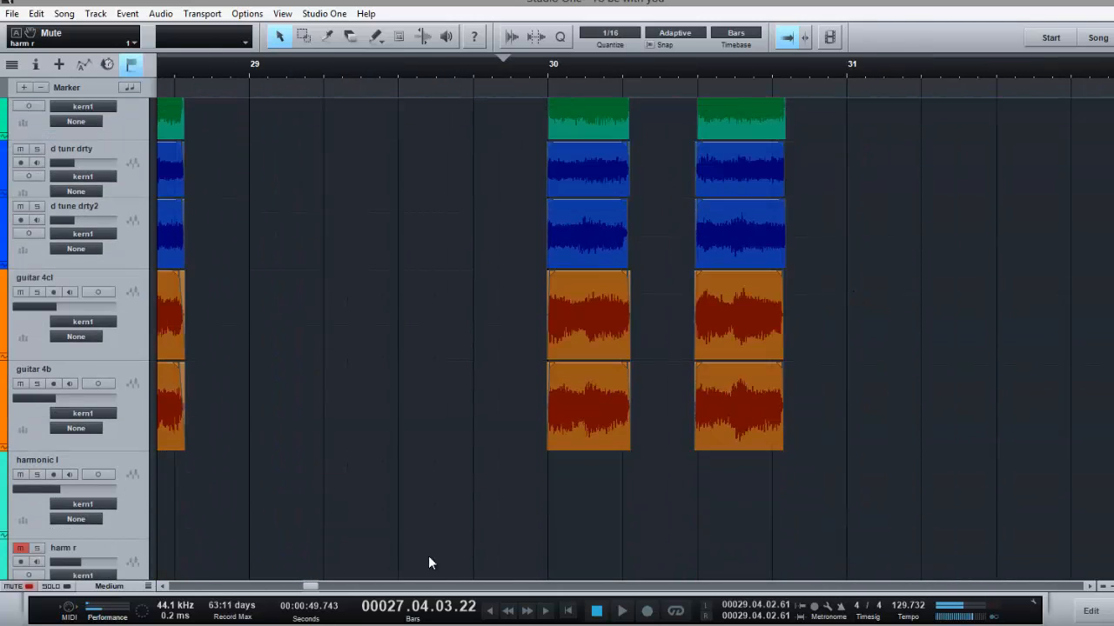
scroll(345, 591, "right", 5)
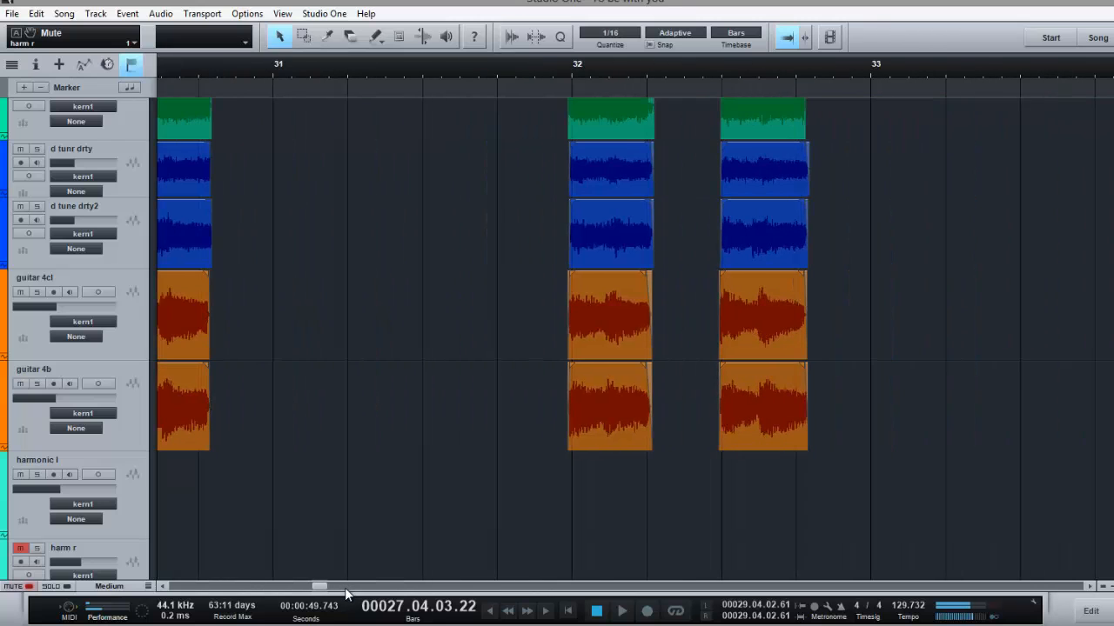
scroll(346, 591, "right", 5)
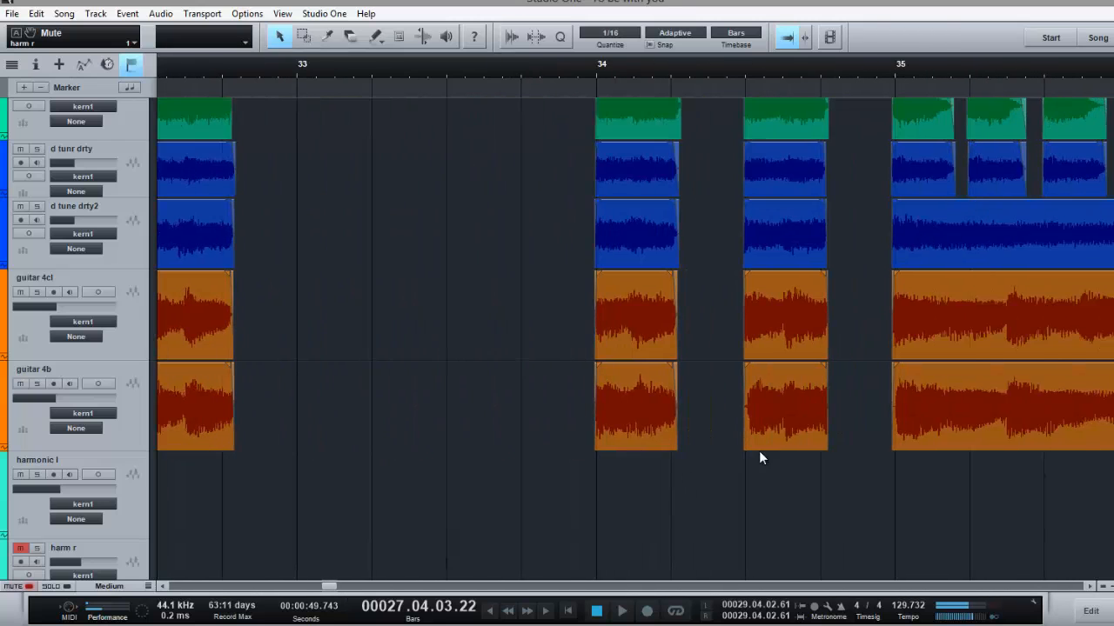
scroll(759, 451, "up", 3)
scroll(752, 450, "up", 2)
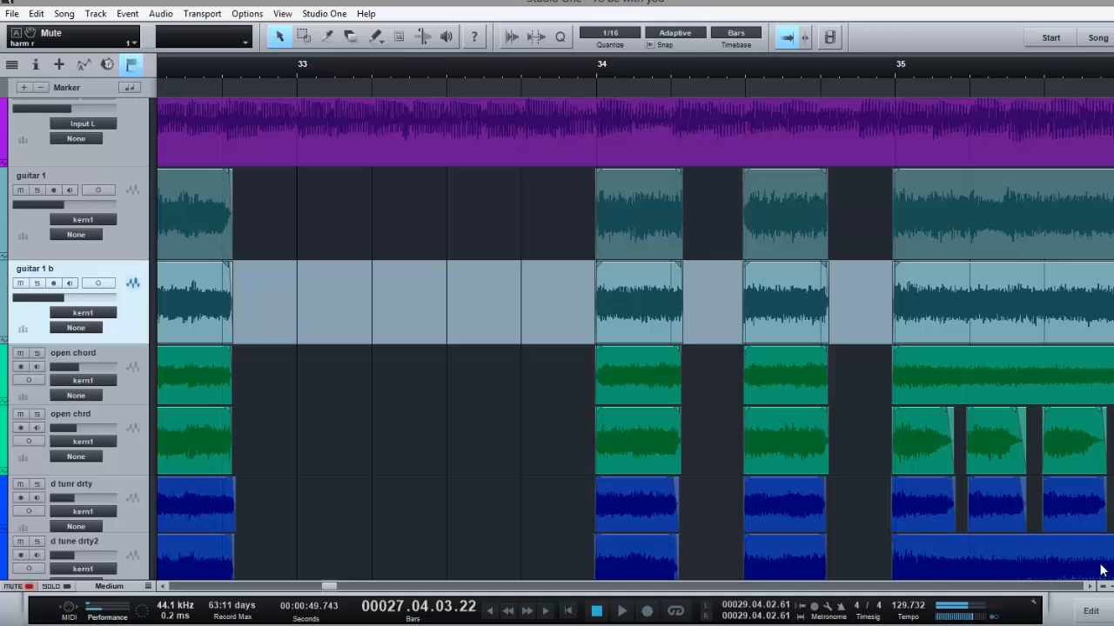
Survey the verse 1 b chord stabs in a wider timeline view, from the guitar 1 track down to guitar 4b
left_click_drag(1113, 588, 1100, 587)
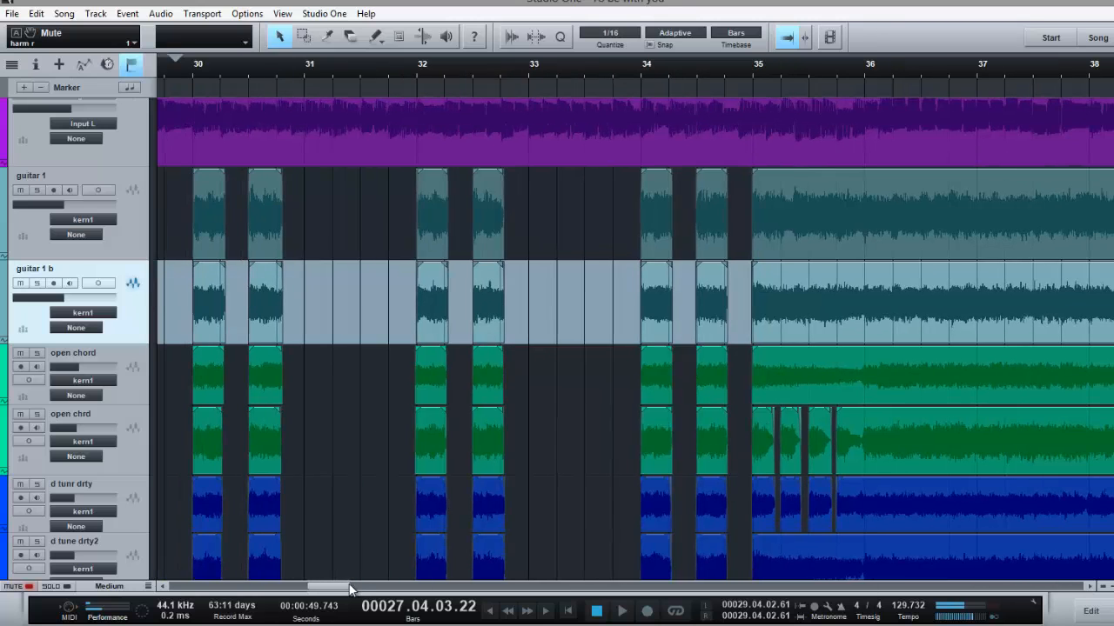
left_click_drag(340, 586, 313, 587)
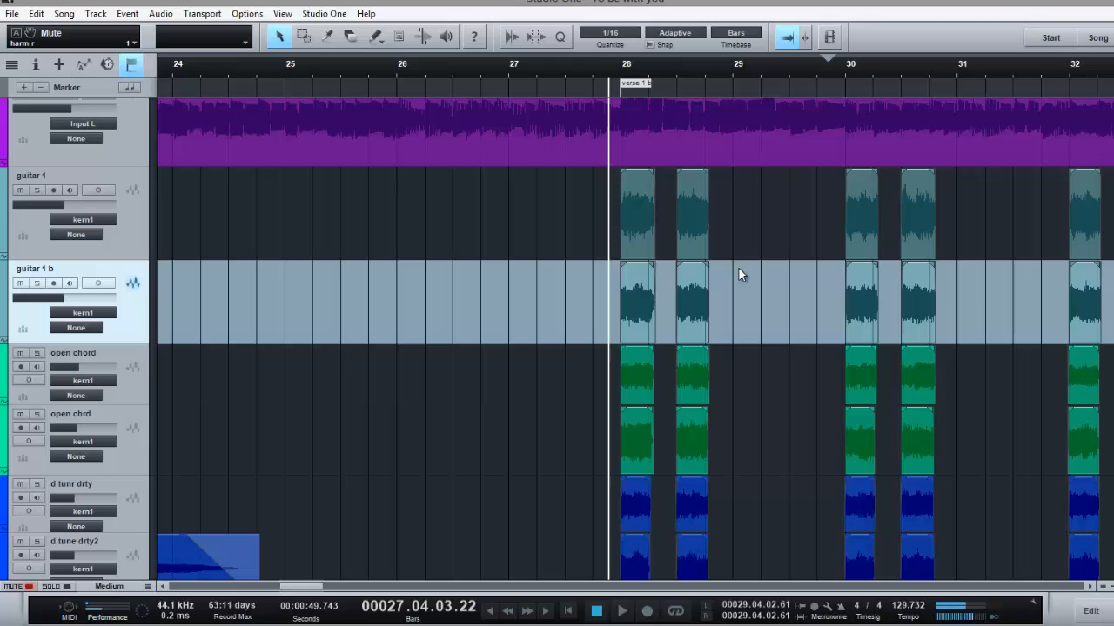
scroll(751, 423, "down", 6)
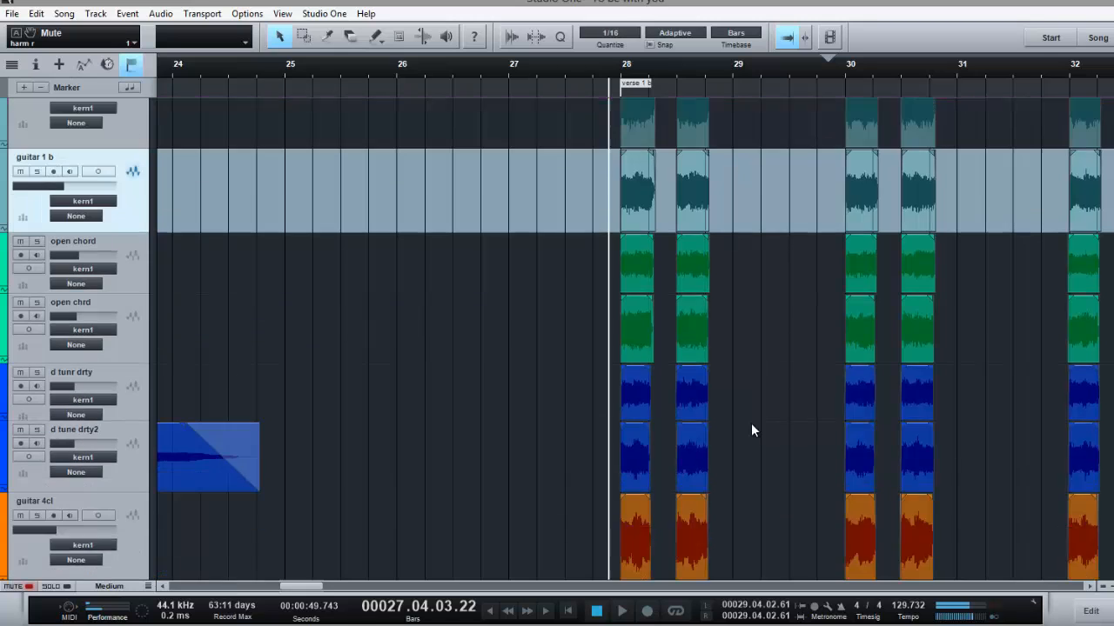
scroll(752, 436, "up", 3)
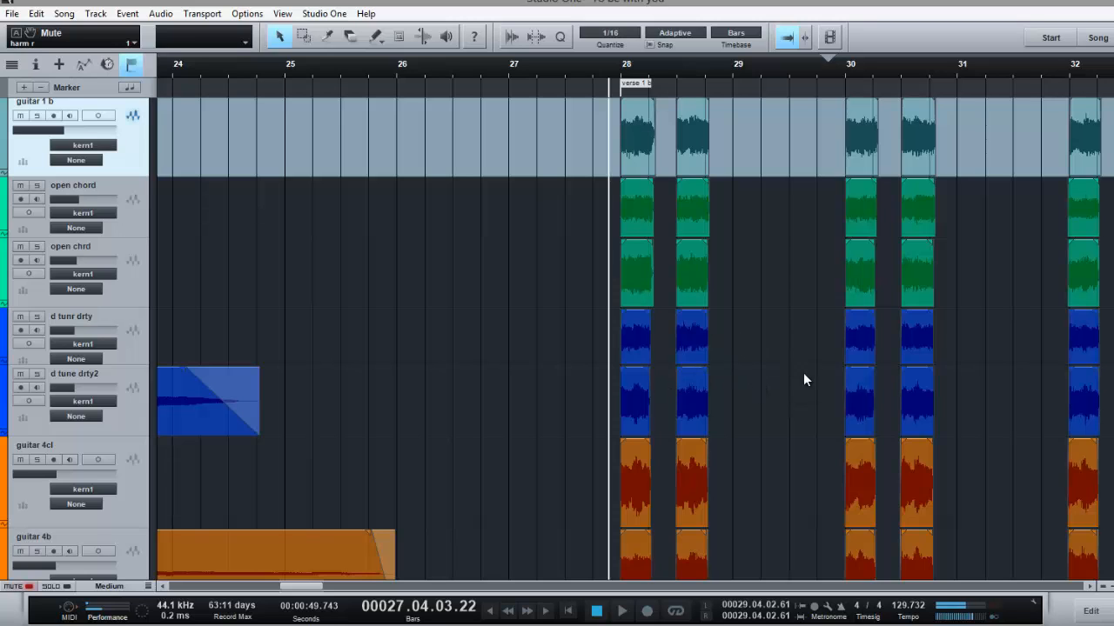
scroll(768, 350, "down", 2)
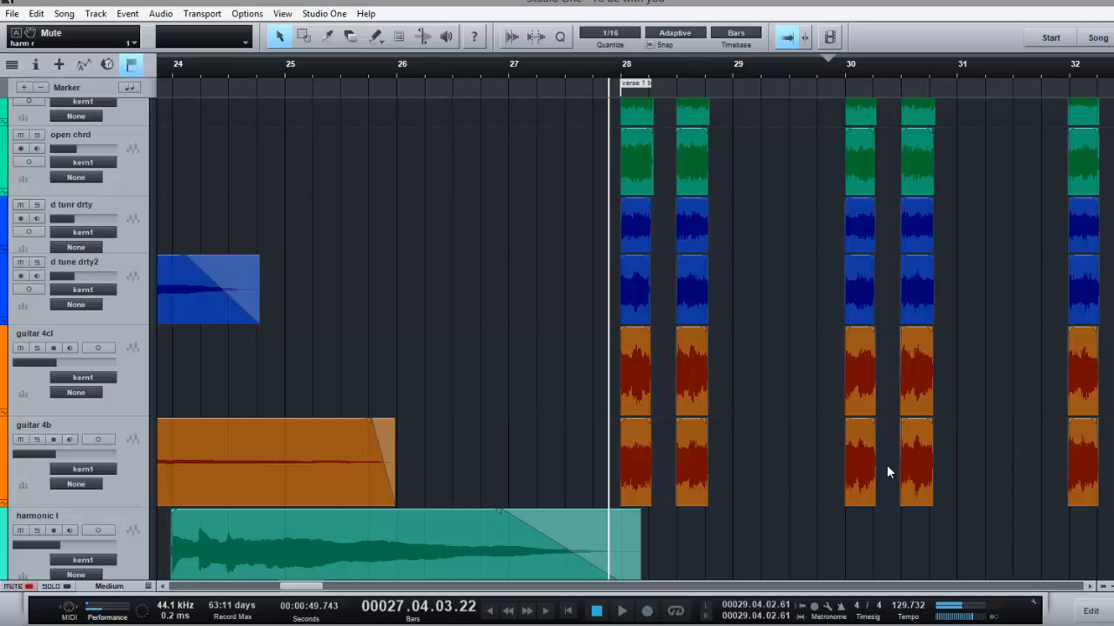
scroll(798, 445, "up", 5)
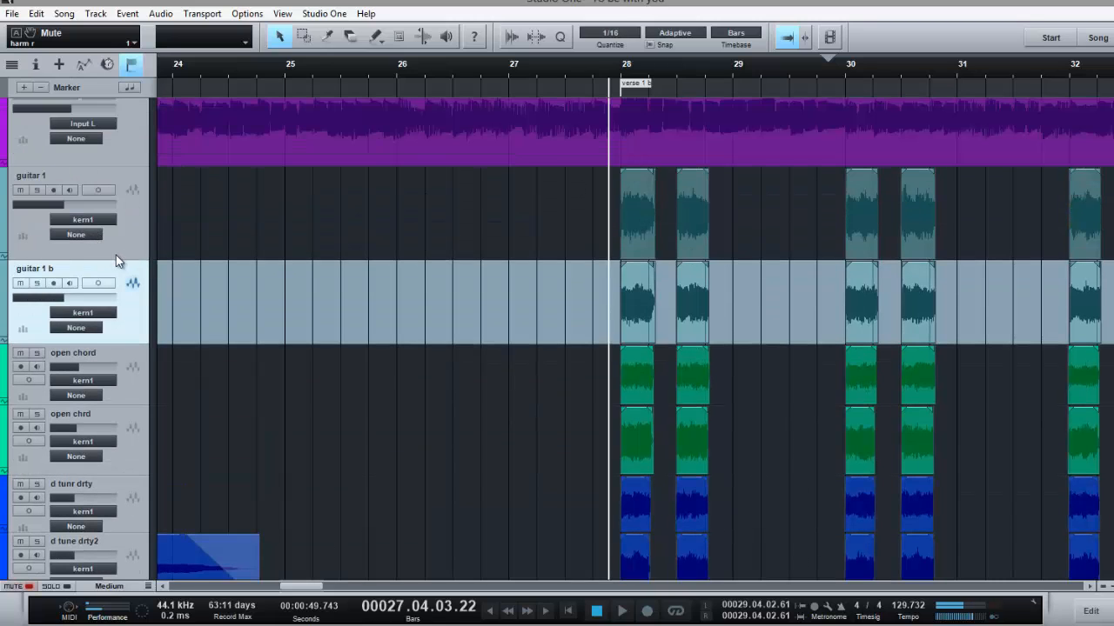
Select the guitar 1 track, place the playhead just before the first chord at bar 28 and compare the chord starts across the layers
left_click(118, 251)
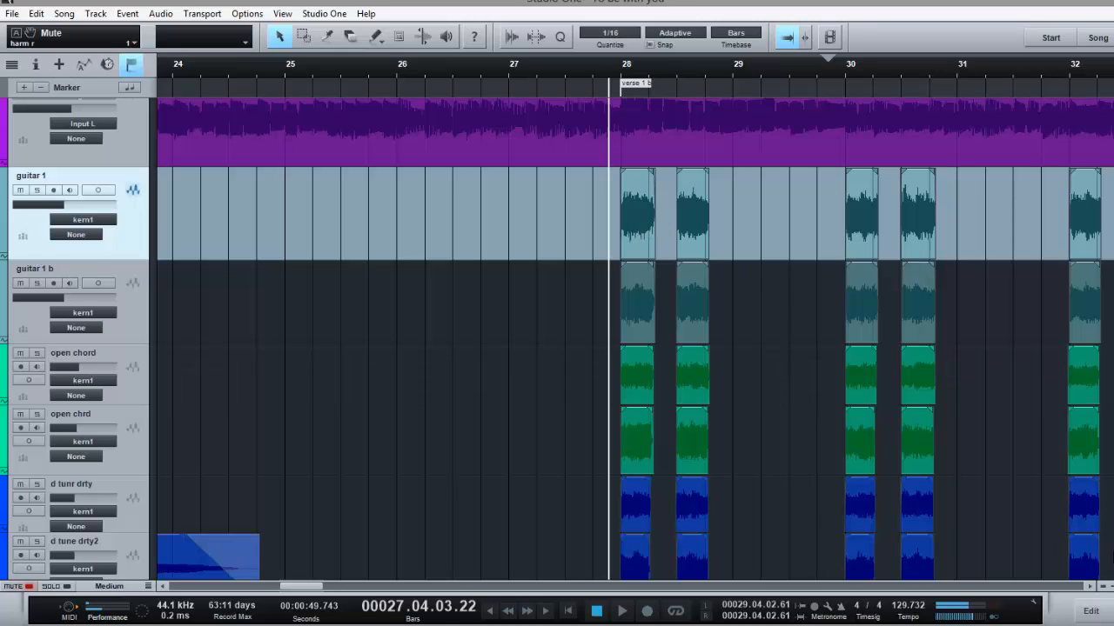
key("e")
key("e")
key("e")
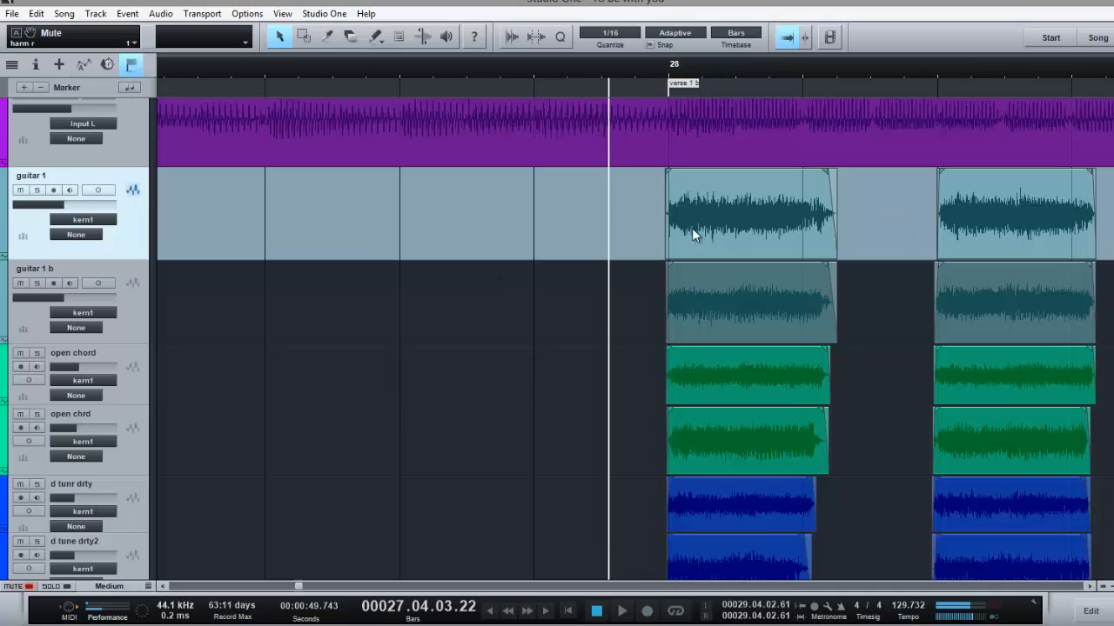
left_click(663, 66)
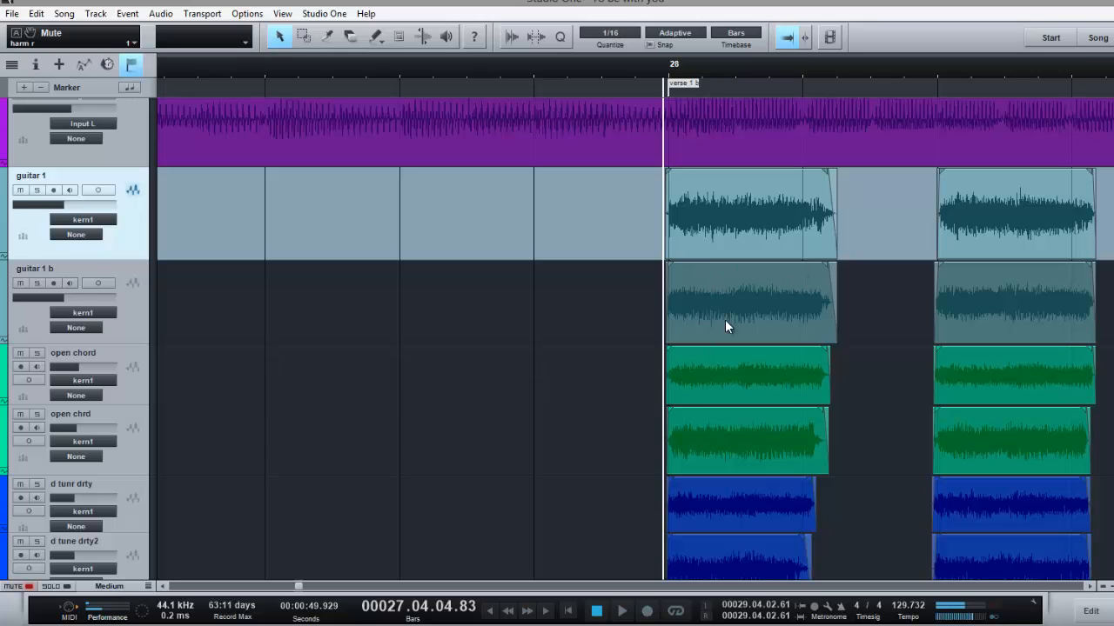
scroll(883, 497, "down", 3)
scroll(882, 494, "up", 4)
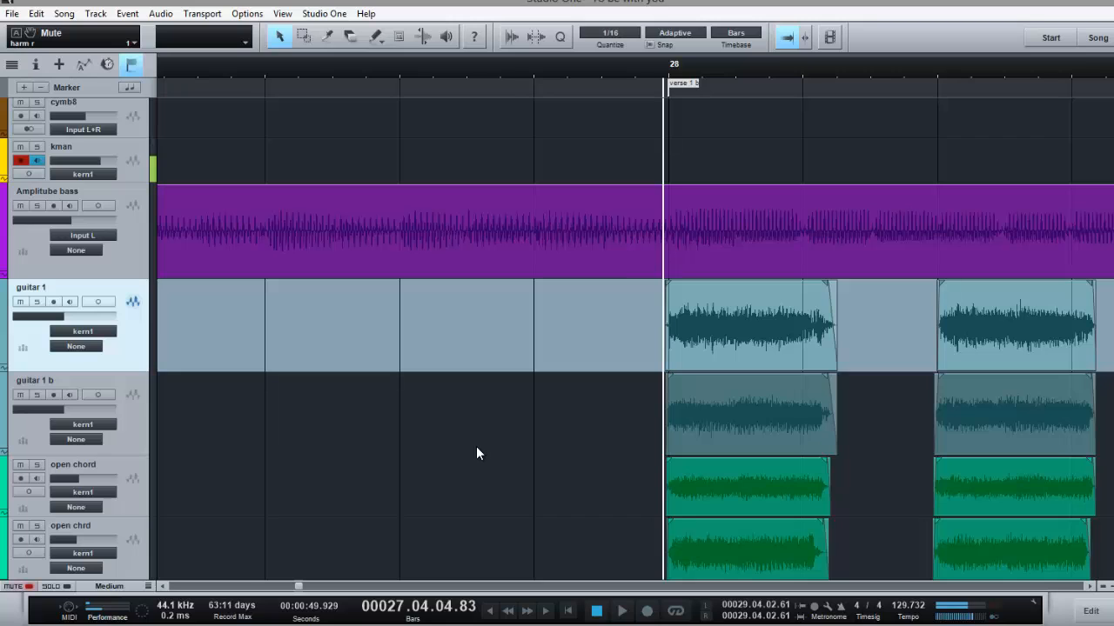
scroll(477, 453, "down", 4)
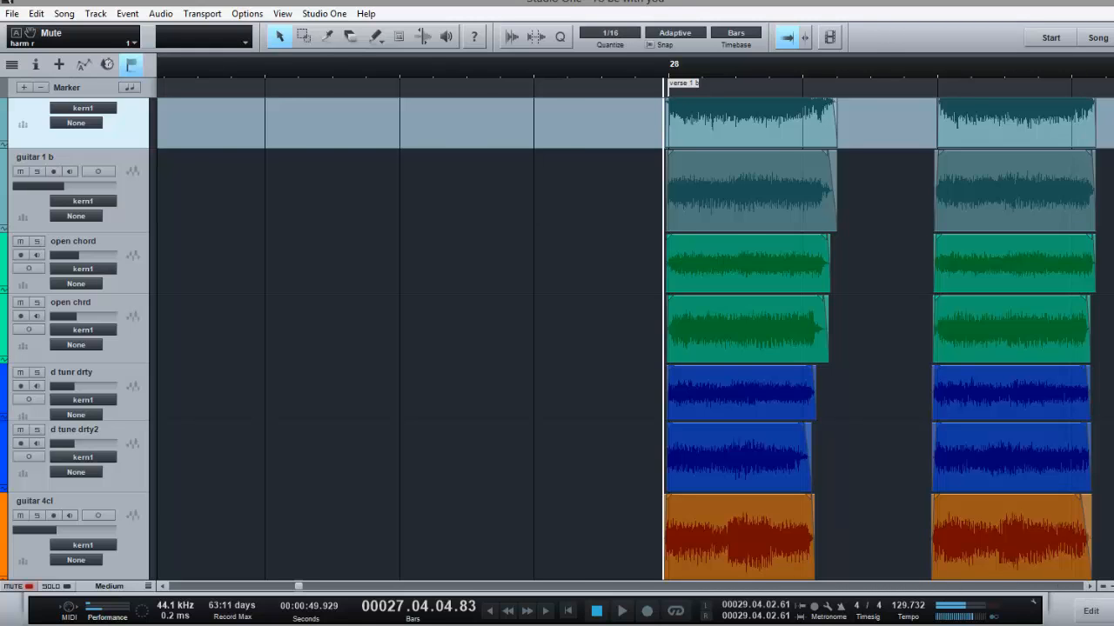
Return to the beginning of the song and place the playhead early in bar 5, ahead of the intro
key("w")
key("w")
key("w")
key("w")
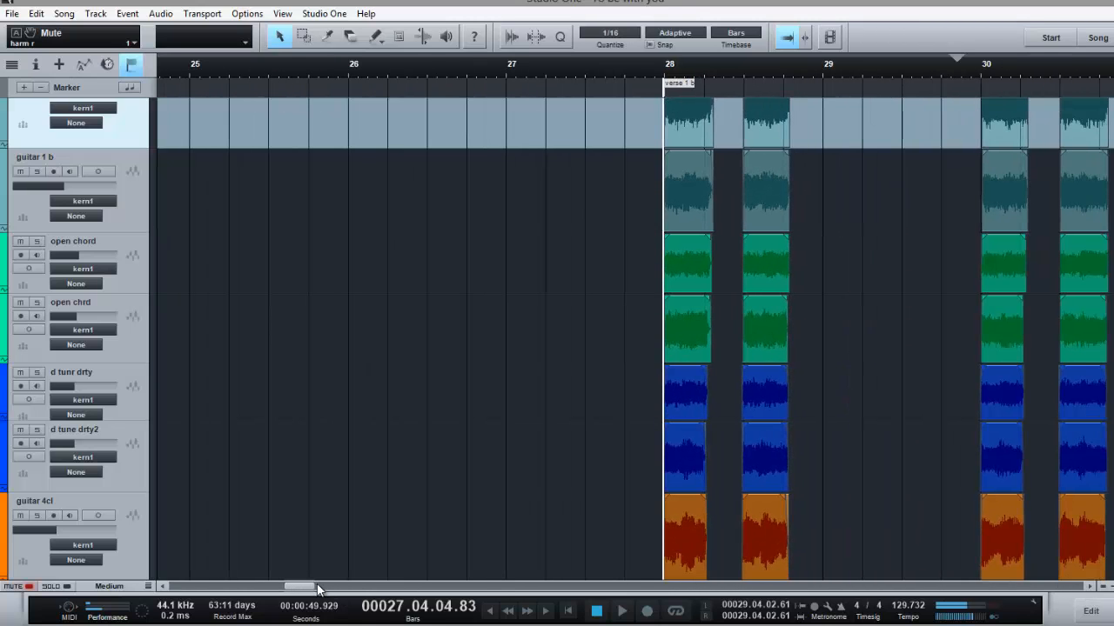
left_click_drag(317, 590, 183, 589)
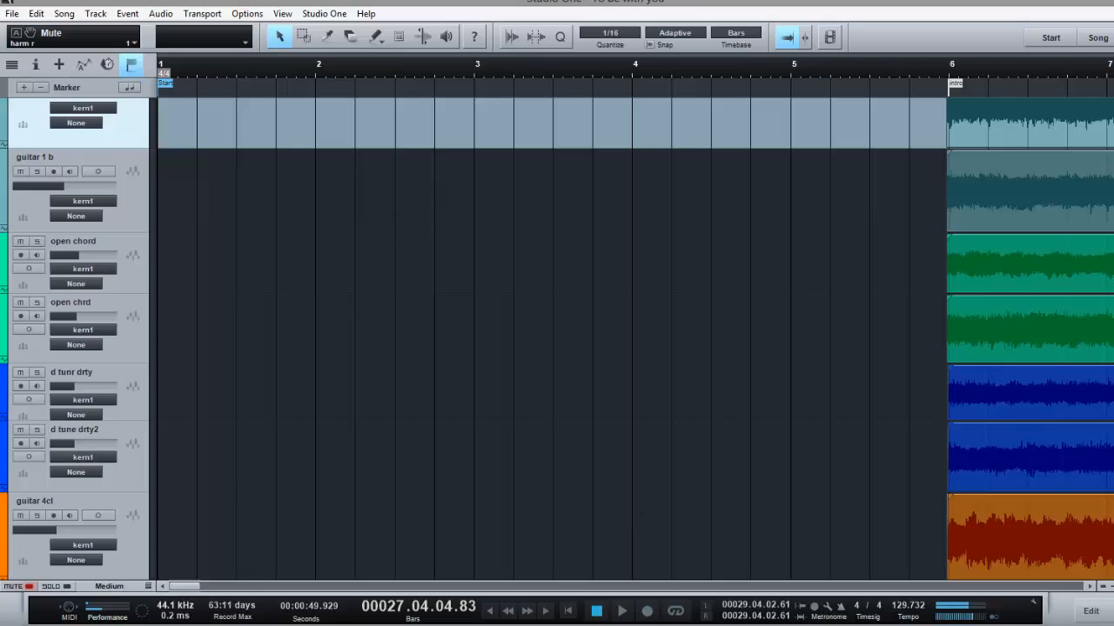
left_click(567, 611)
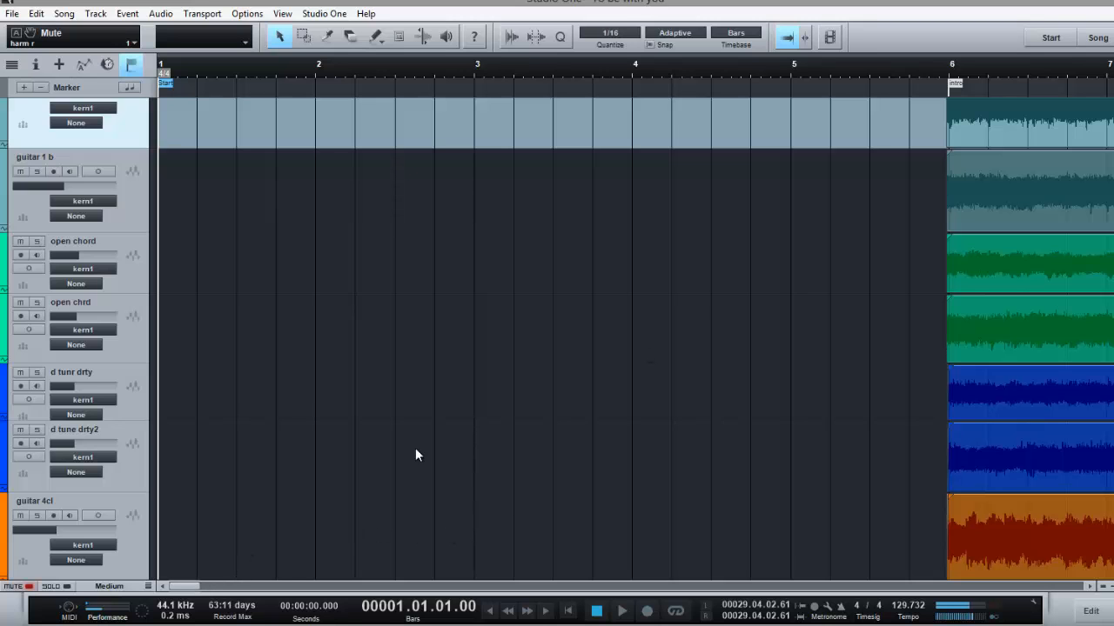
left_click(821, 69)
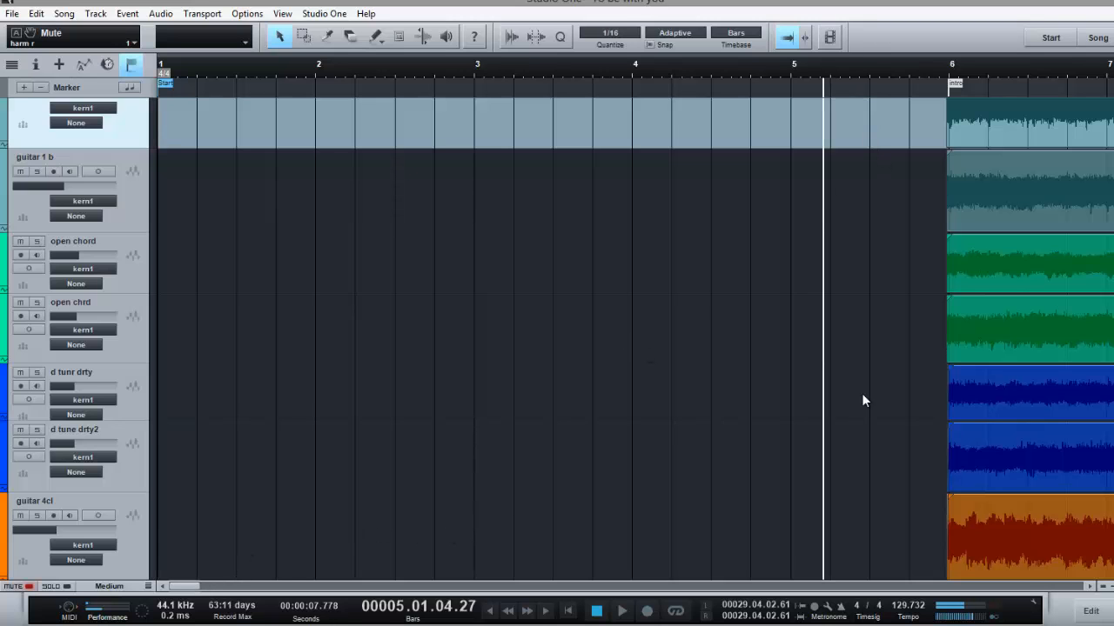
Widen the timeline to survey the lower guitar and harmonic tracks from the song start through verse 1 b
scroll(862, 393, "up", 3)
scroll(831, 371, "down", 6)
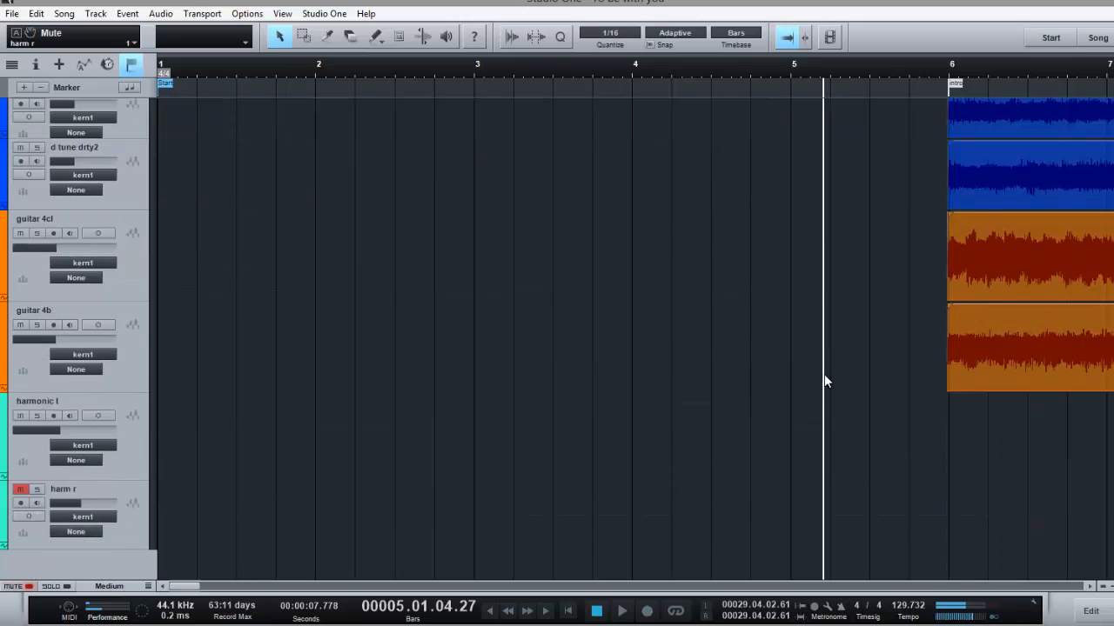
scroll(822, 348, "down", 10)
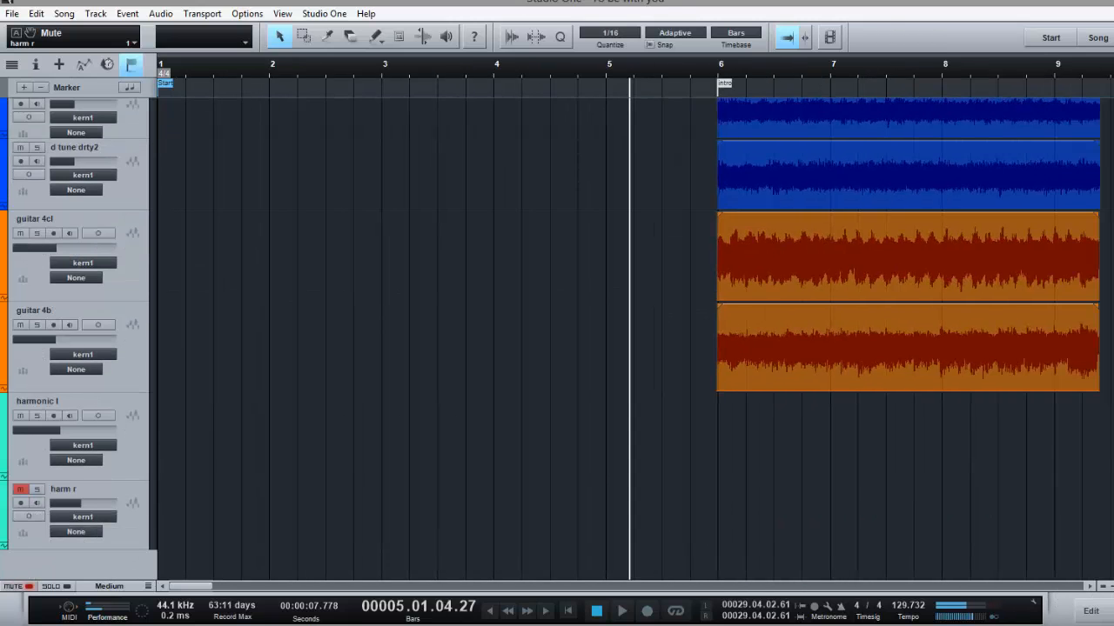
scroll(635, 330, "down", 8)
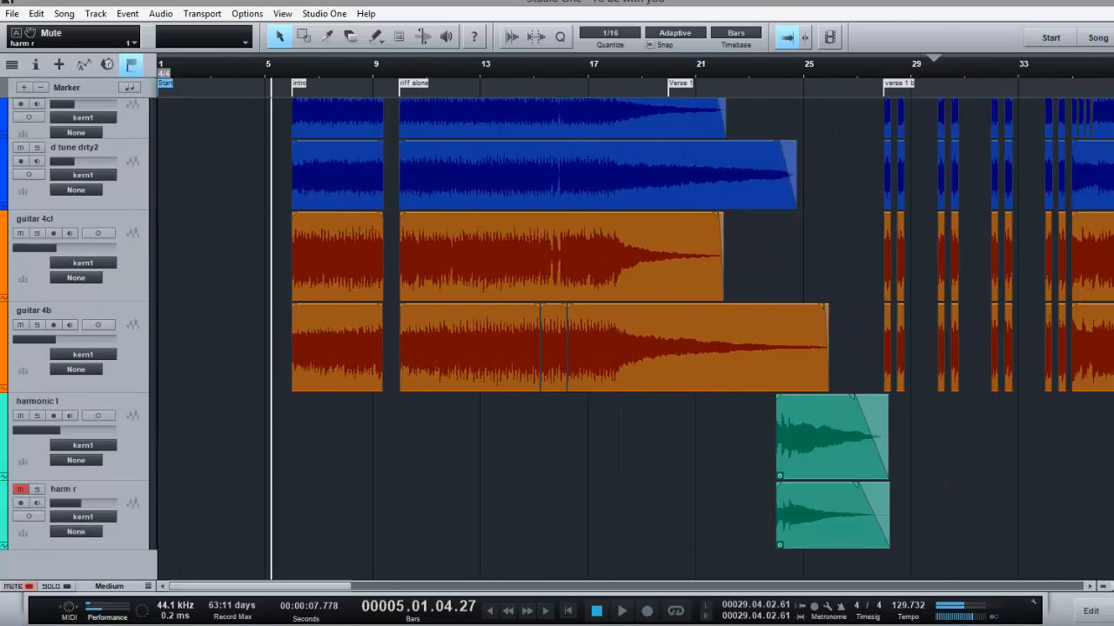